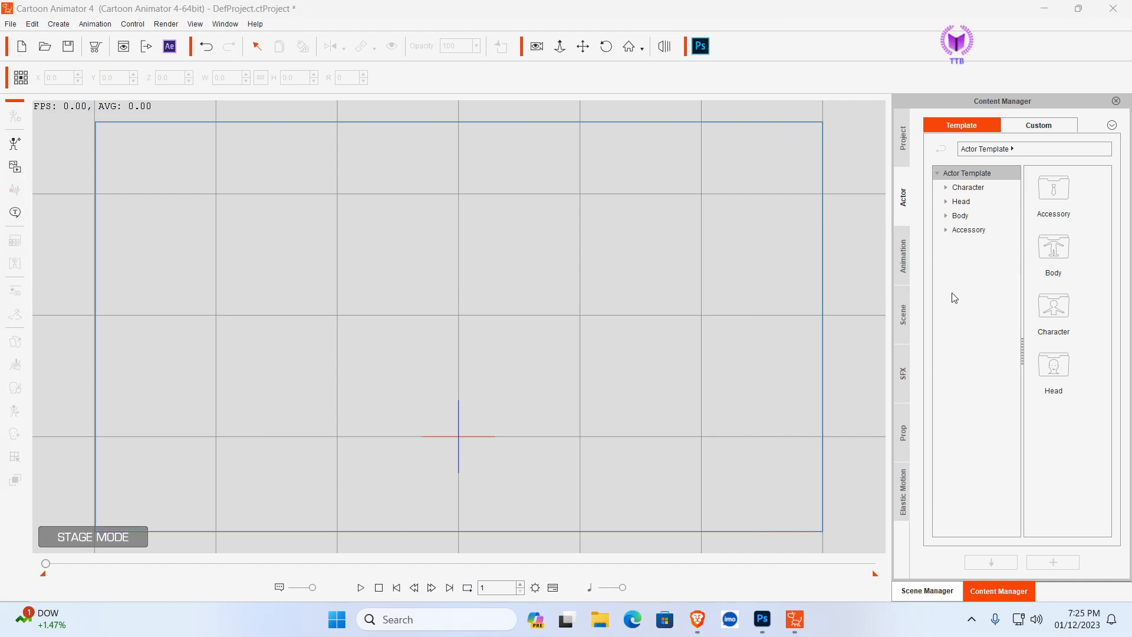
Switch to the browser to view the fish PNG's Vecteezy download page, and return to the desktop
click(795, 620)
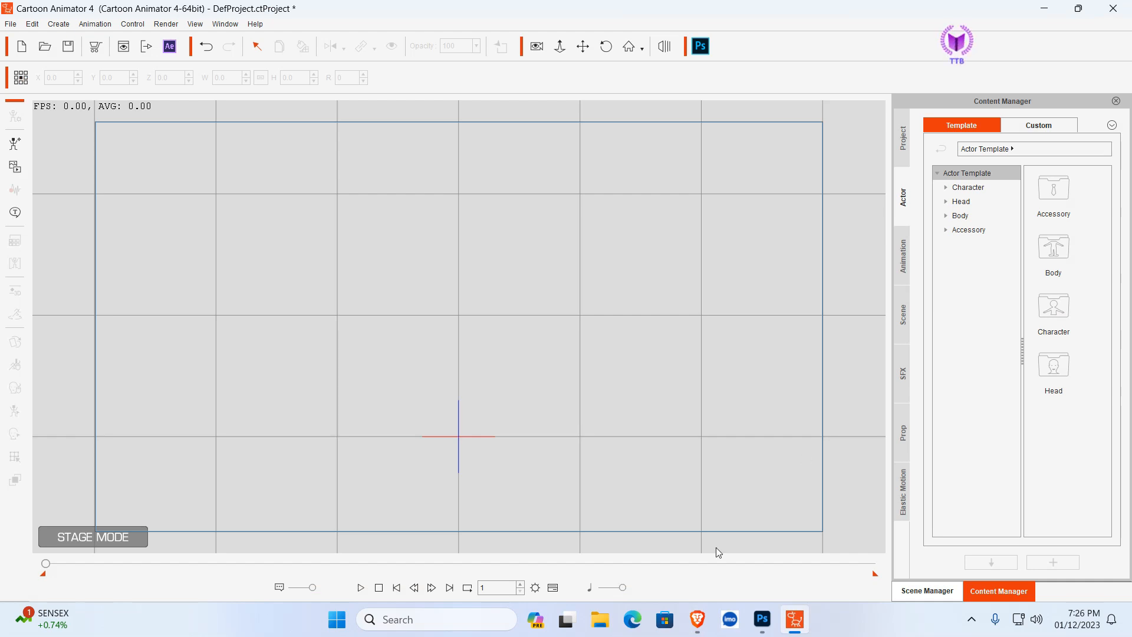
click(702, 626)
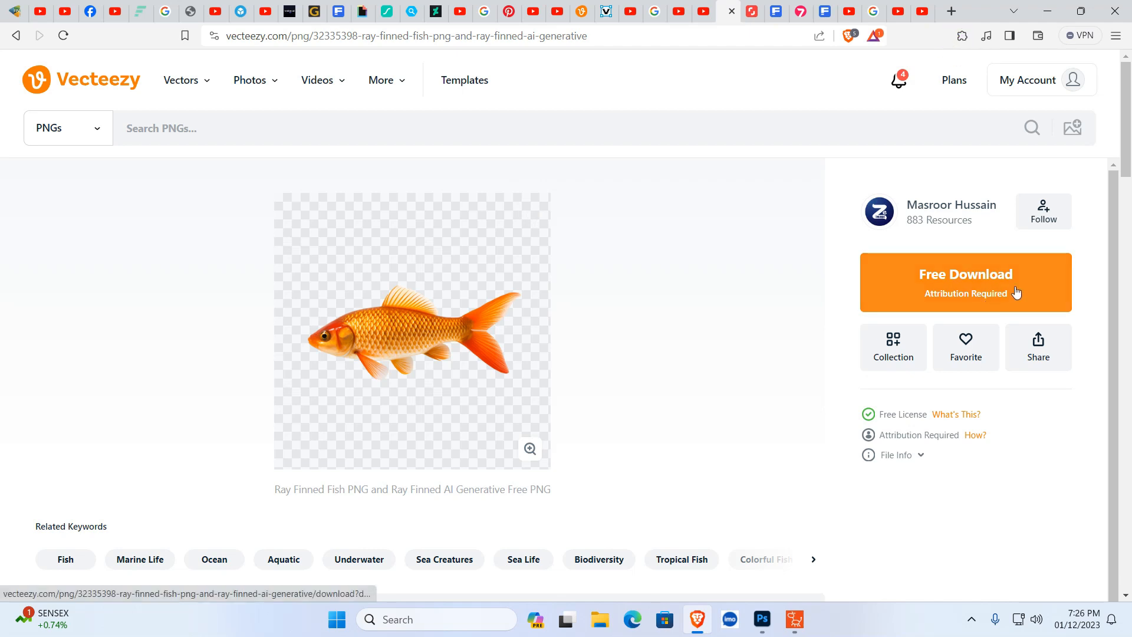
click(1046, 11)
key(super+d)
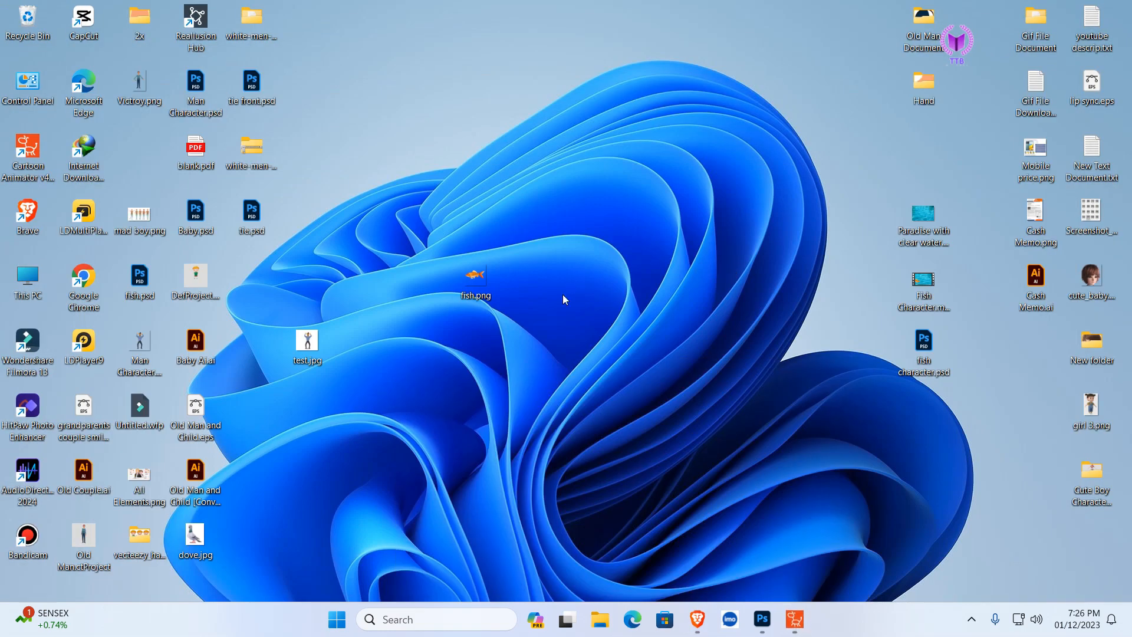
Open fish.png from the desktop in Adobe Photoshop 2024
right_click(473, 285)
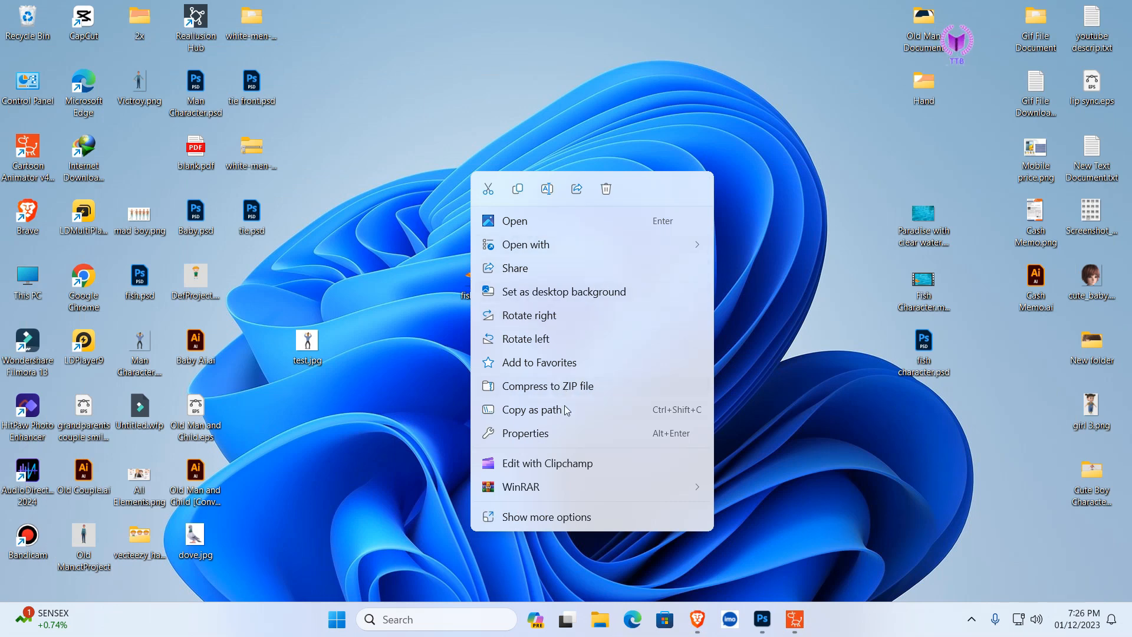
mouse_move(533, 250)
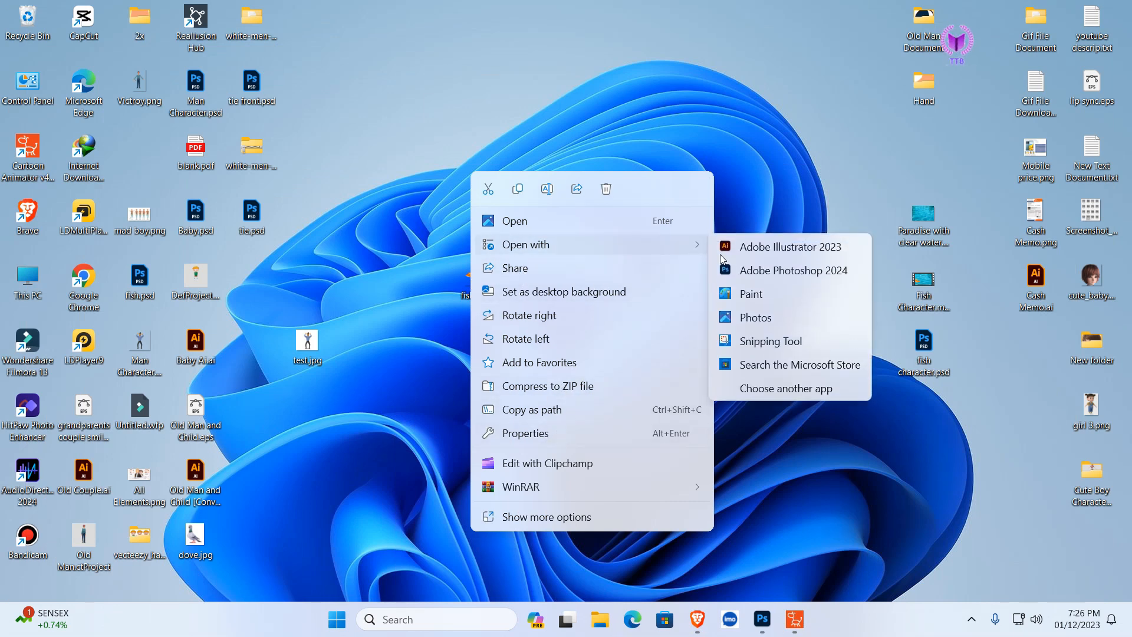
click(781, 273)
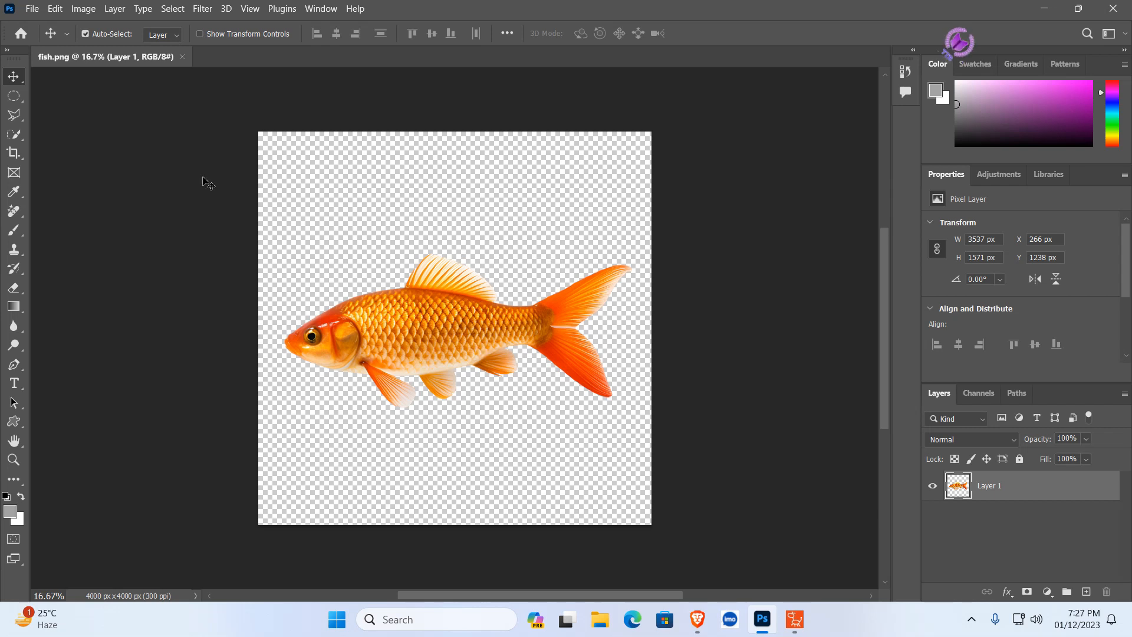
click(26, 10)
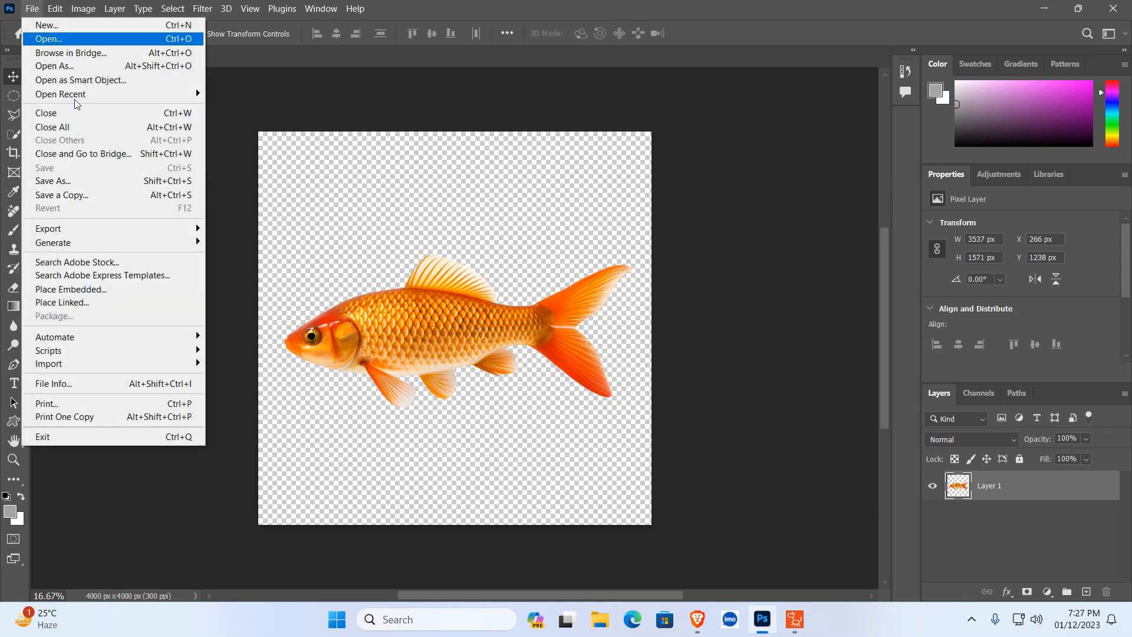
click(105, 188)
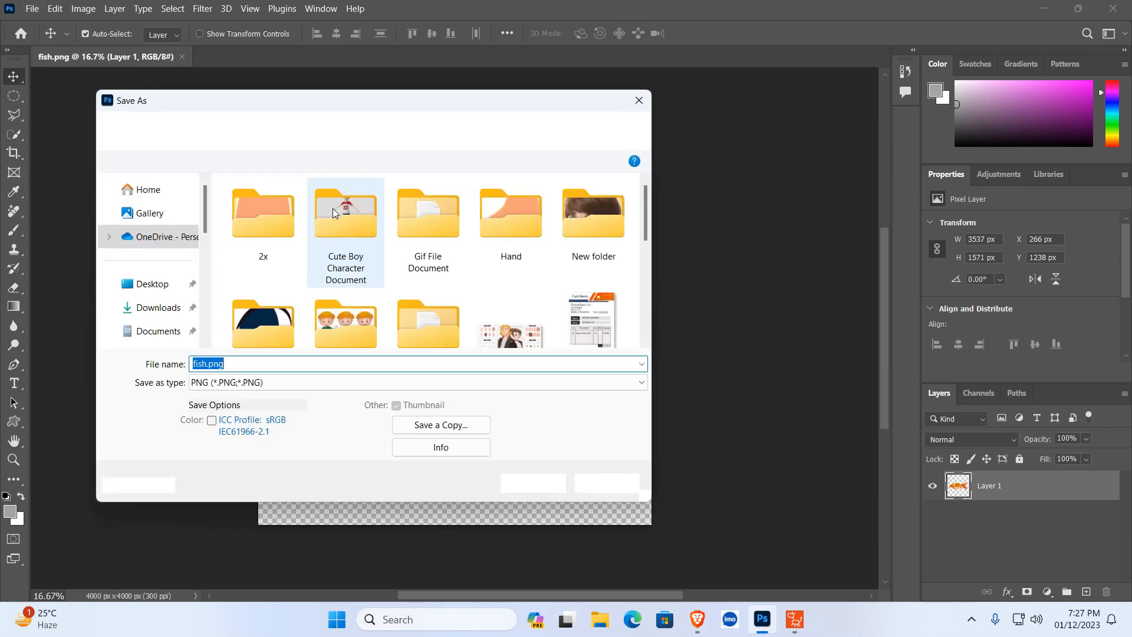
click(310, 384)
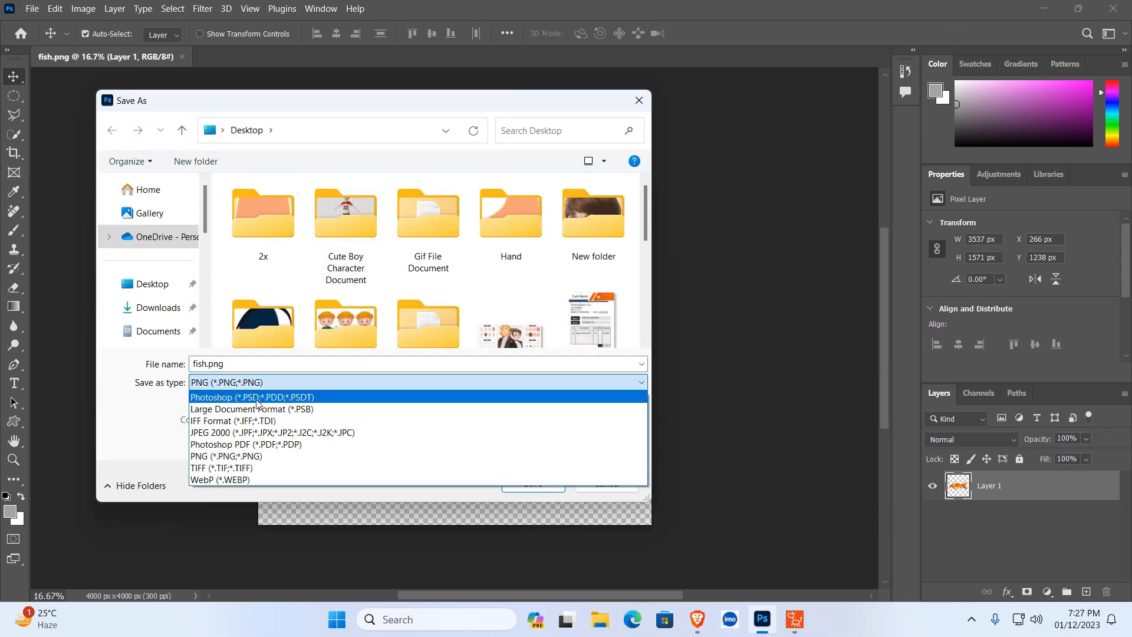
click(250, 400)
click(244, 368)
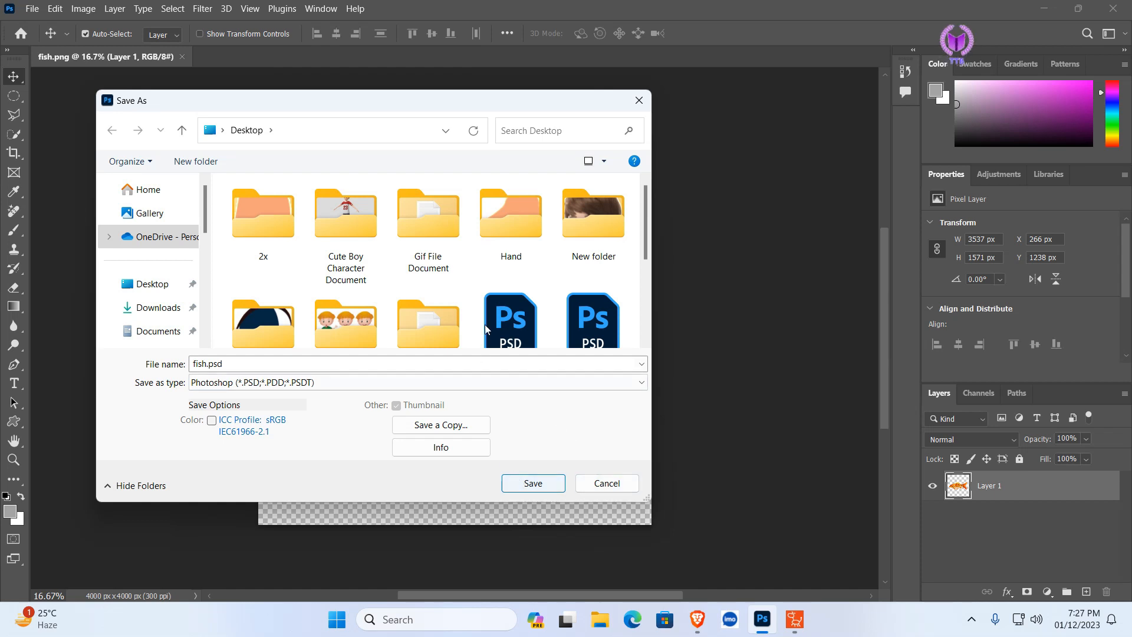
click(614, 486)
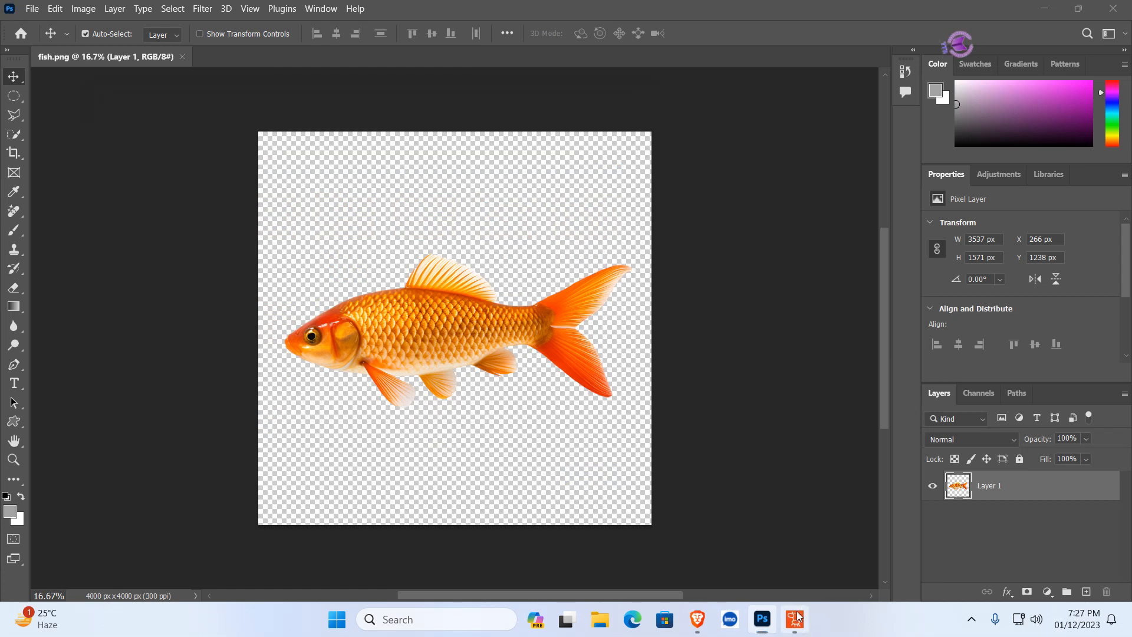
Switch to Cartoon Animator and import fish character.psd from the Desktop as a G3 actor
click(794, 619)
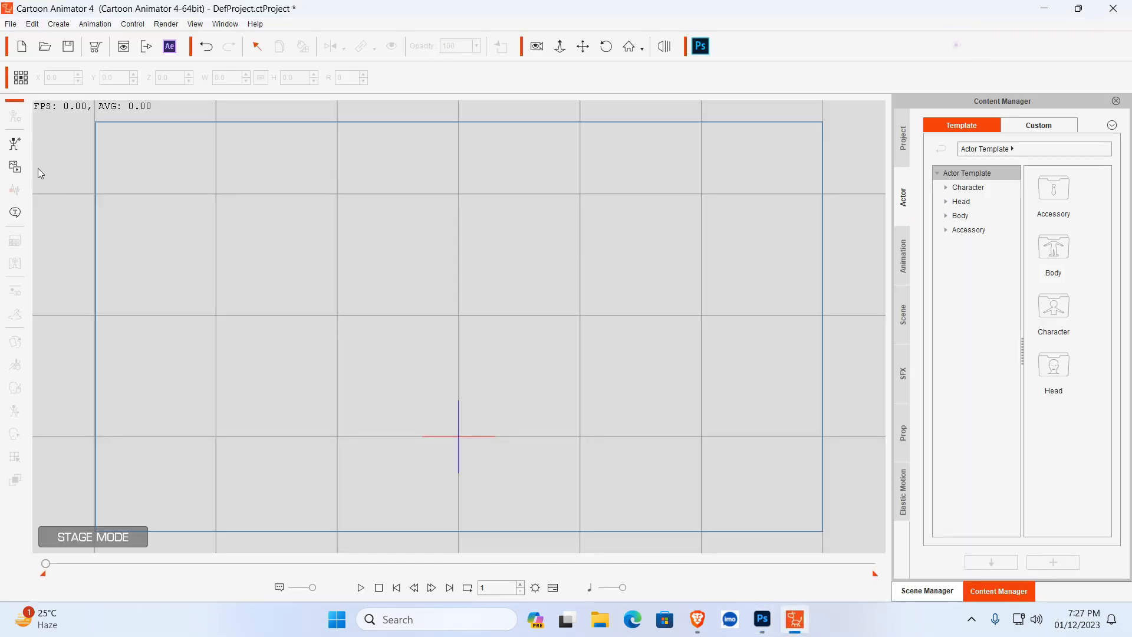
key(ctrl+o)
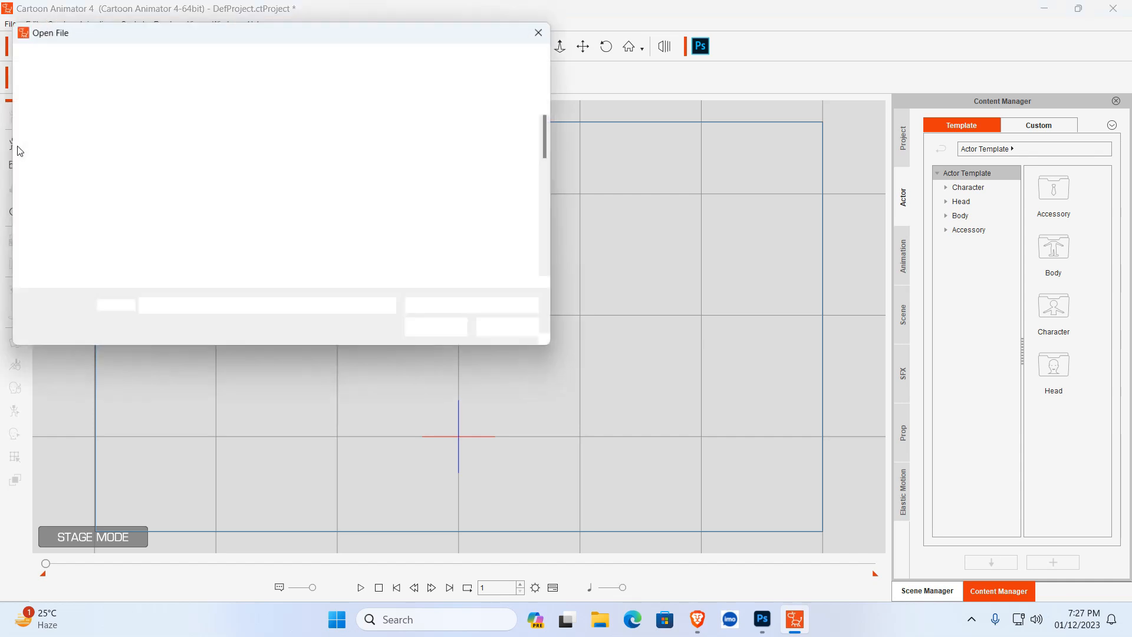
scroll(253, 144, down, 6)
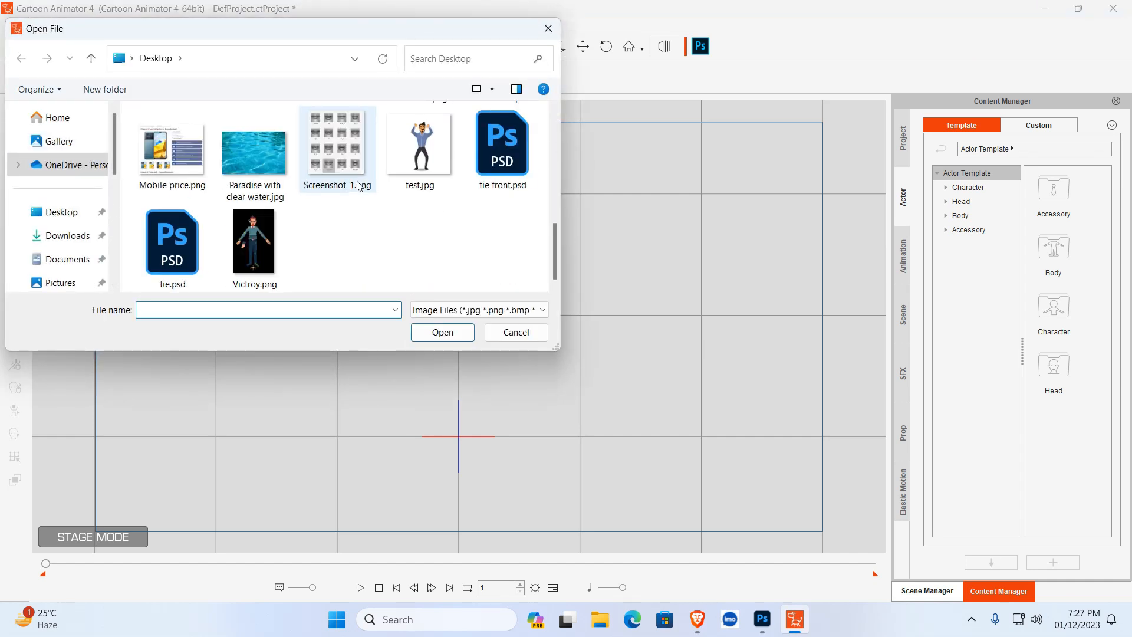
scroll(499, 177, up, 2)
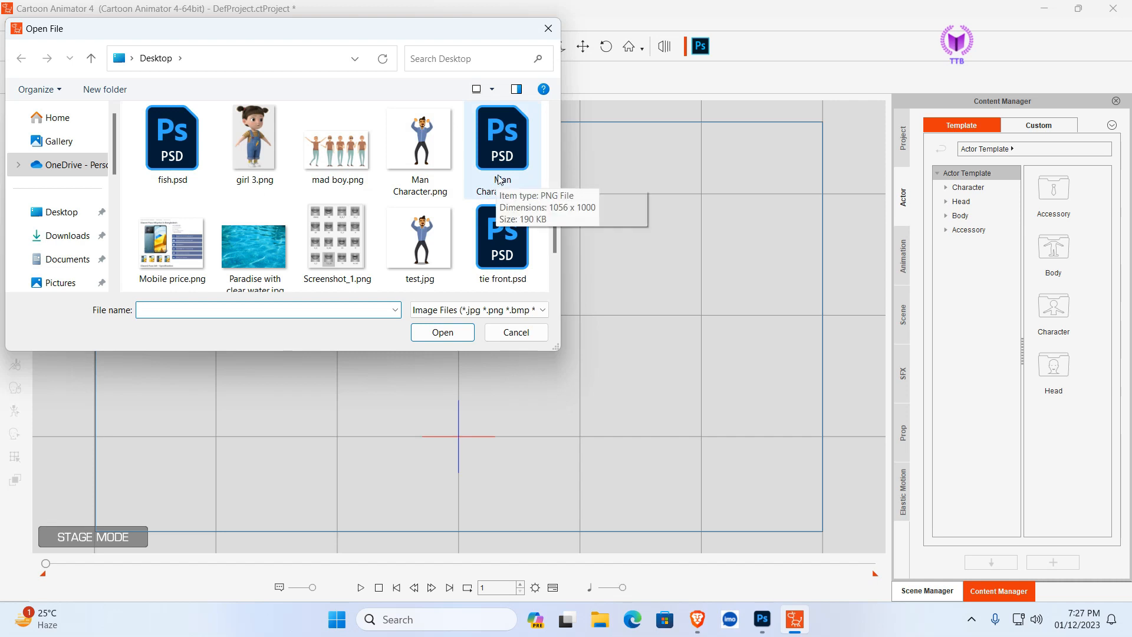
scroll(501, 183, up, 3)
scroll(505, 190, down, 1)
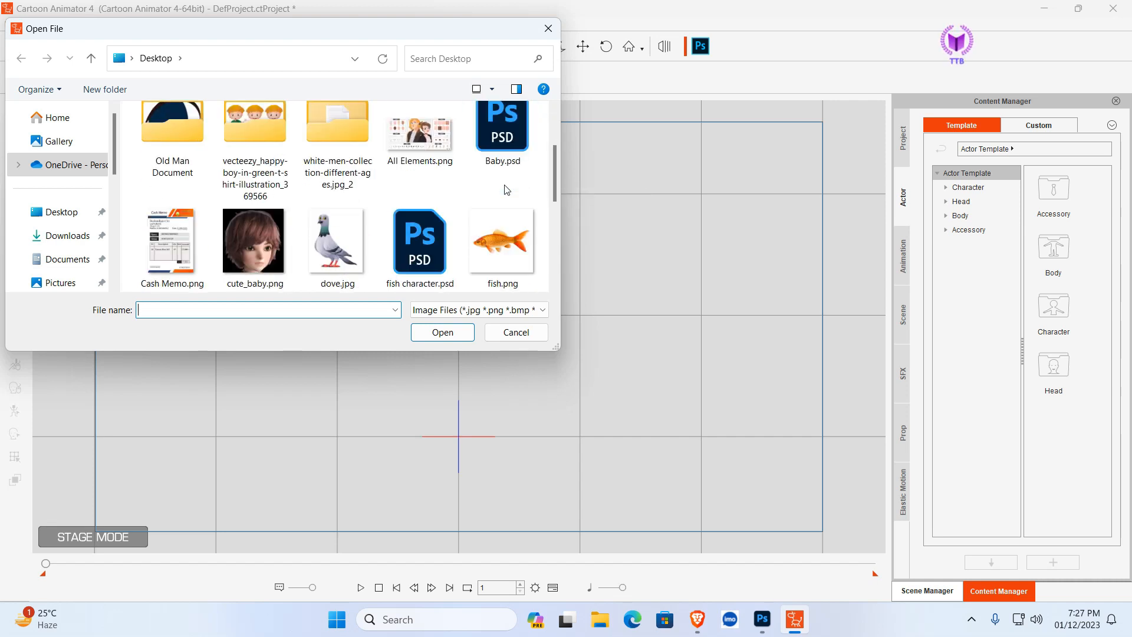
scroll(505, 190, down, 1)
click(422, 177)
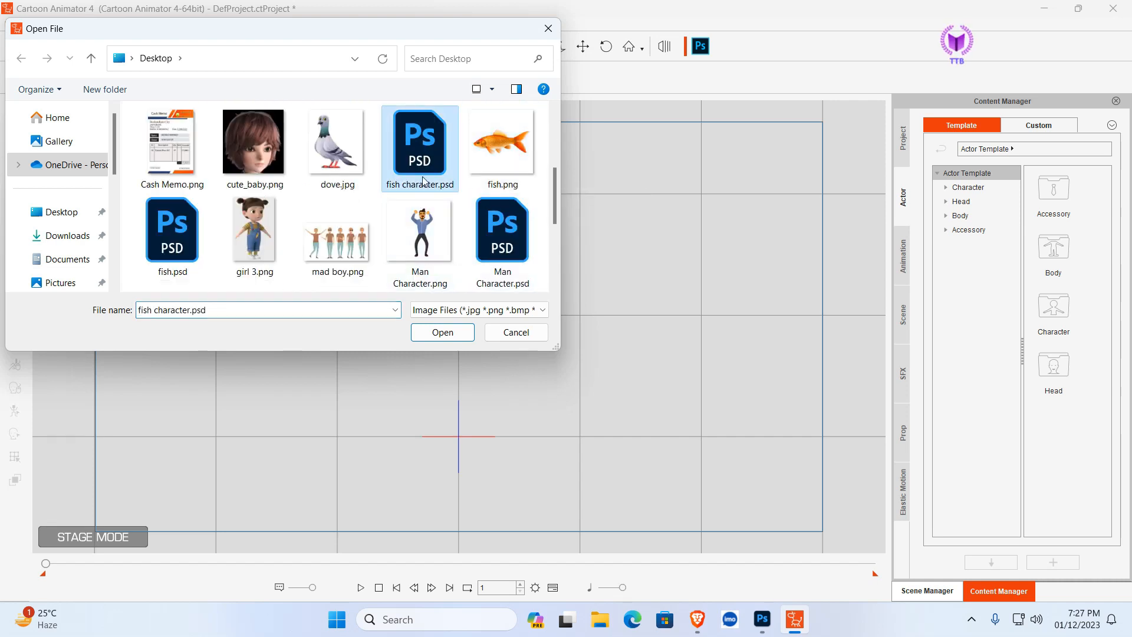
click(443, 333)
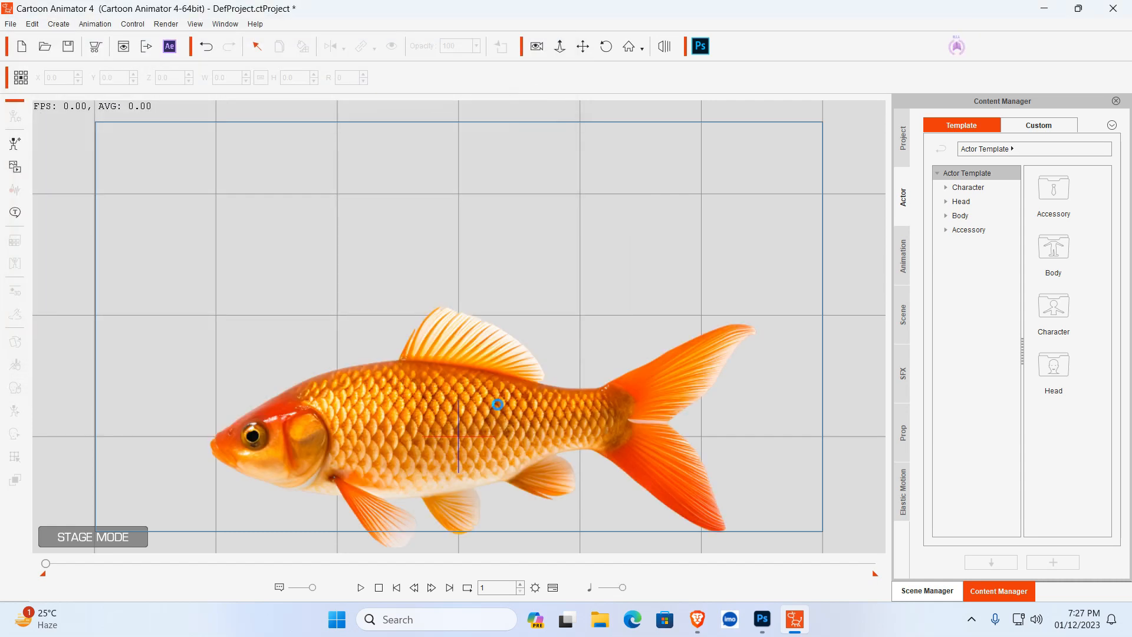
Rotate the fish sprite to 275 degrees so its head points down, and centre it at about X 2.1, Y 16.3
click(395, 345)
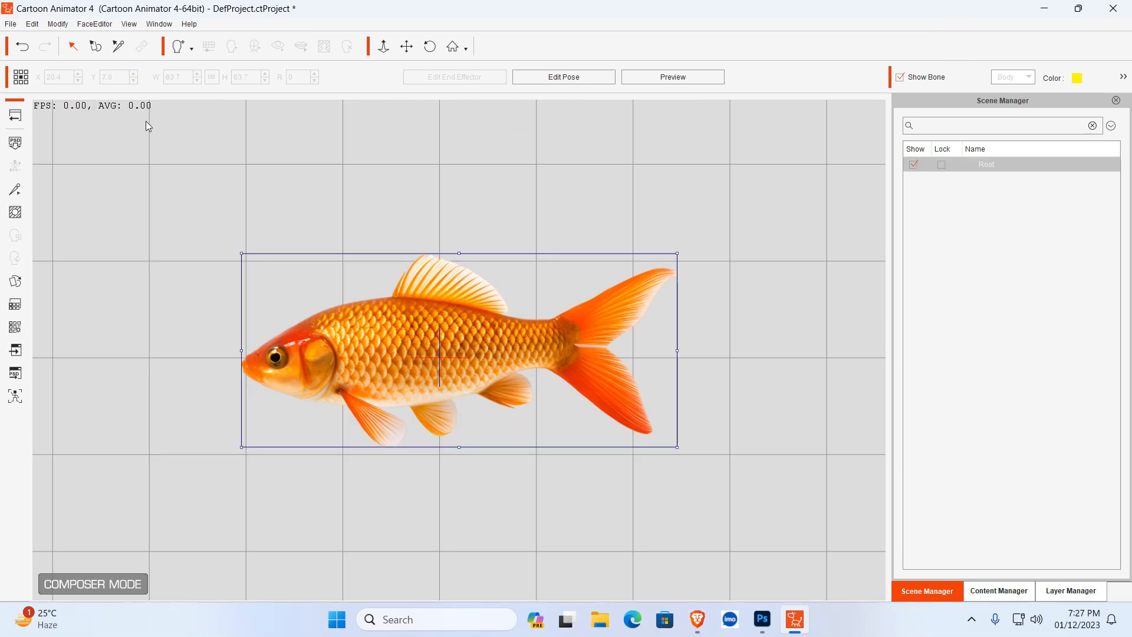
click(100, 48)
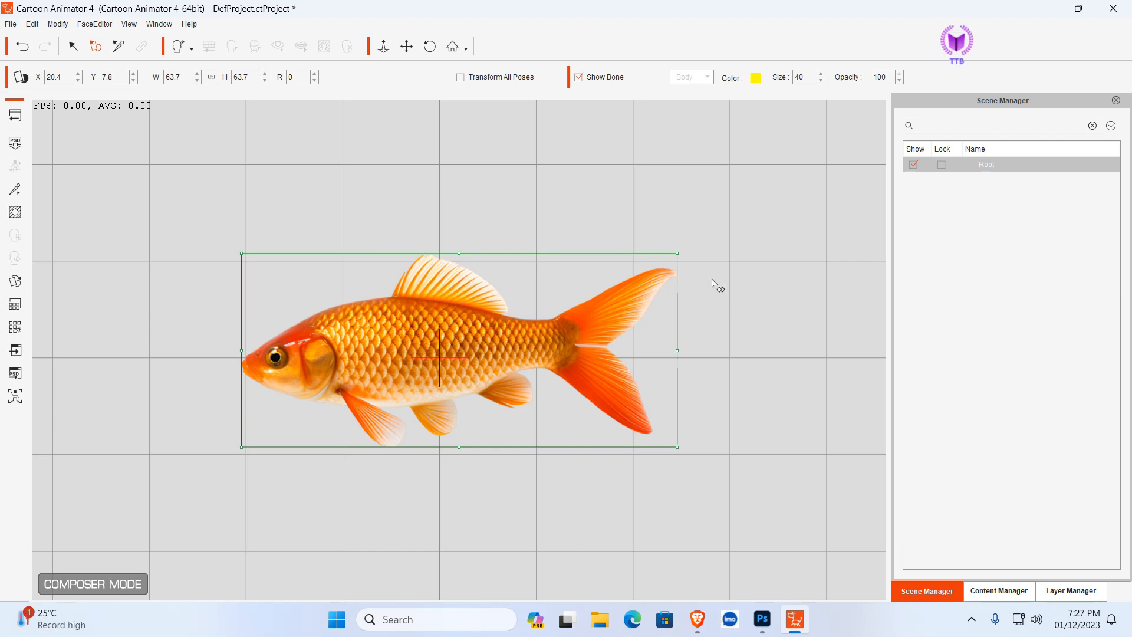
drag(687, 248, 401, 172)
drag(483, 252, 466, 249)
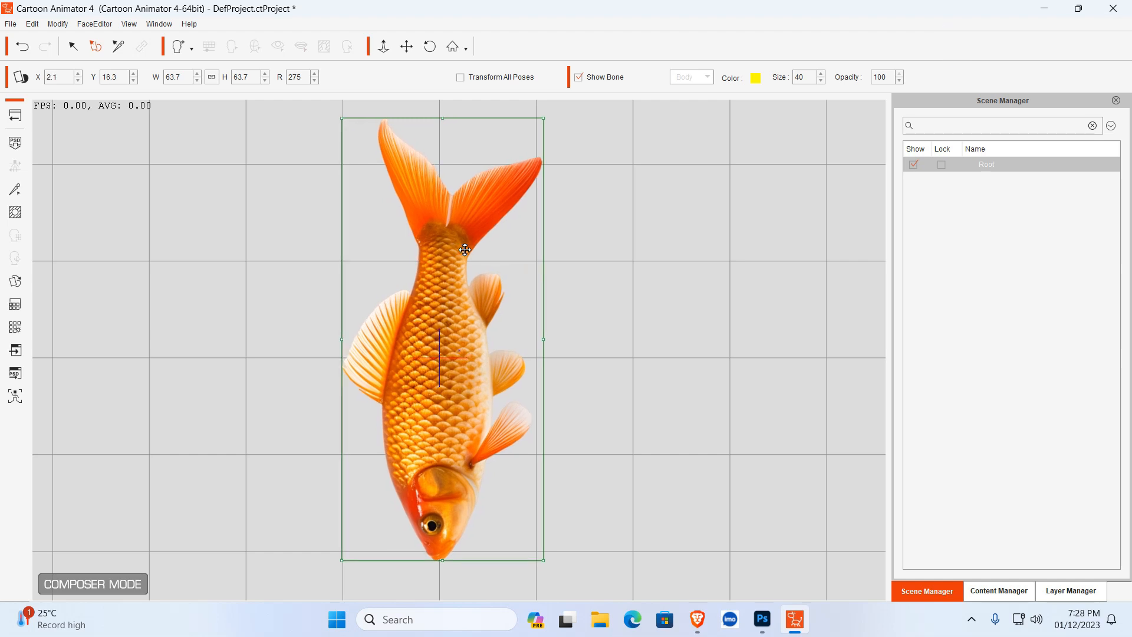
Add a vertical chain of six bones along the fish's body, from the mouth up to the base of the tail
click(17, 190)
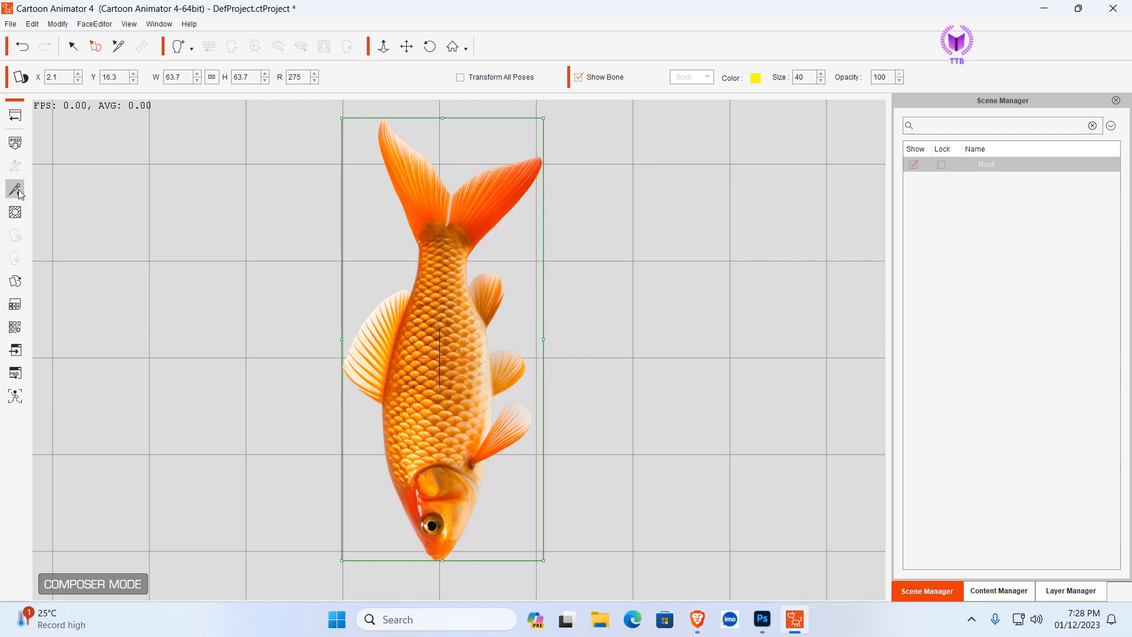
mouse_move(771, 174)
mouse_down()
mouse_move(837, 186)
mouse_move(779, 158)
mouse_up()
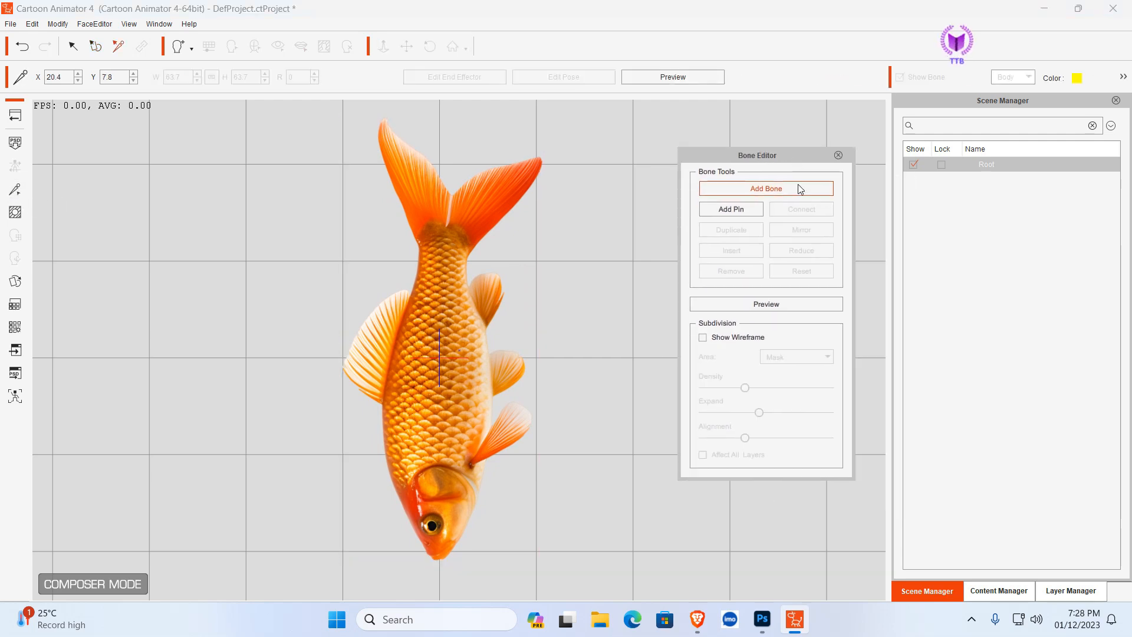
click(780, 190)
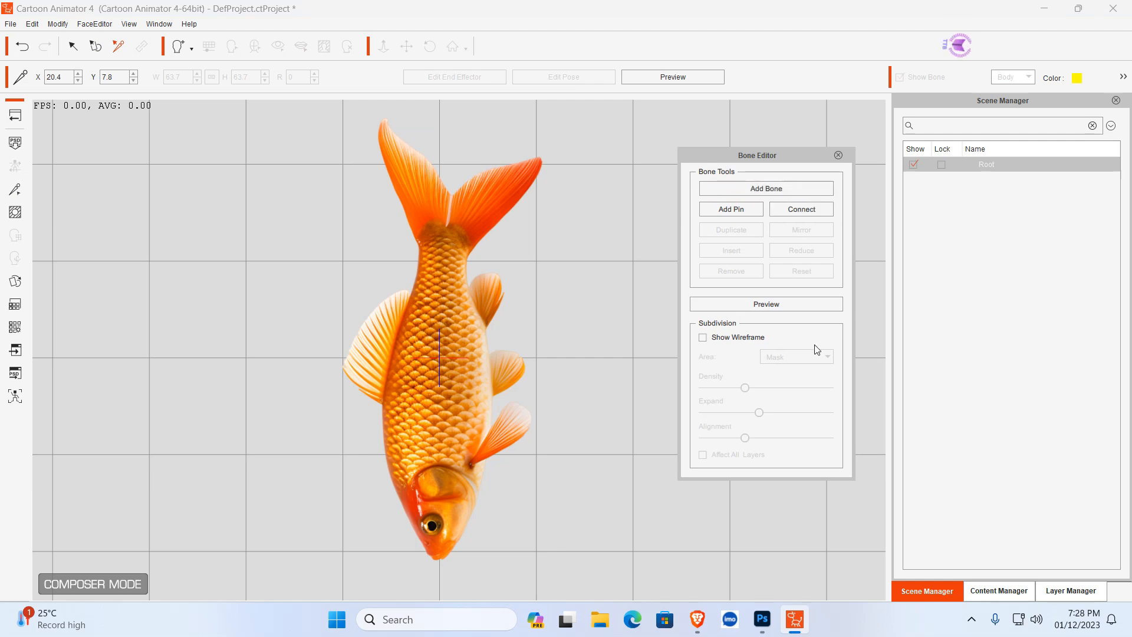
click(777, 190)
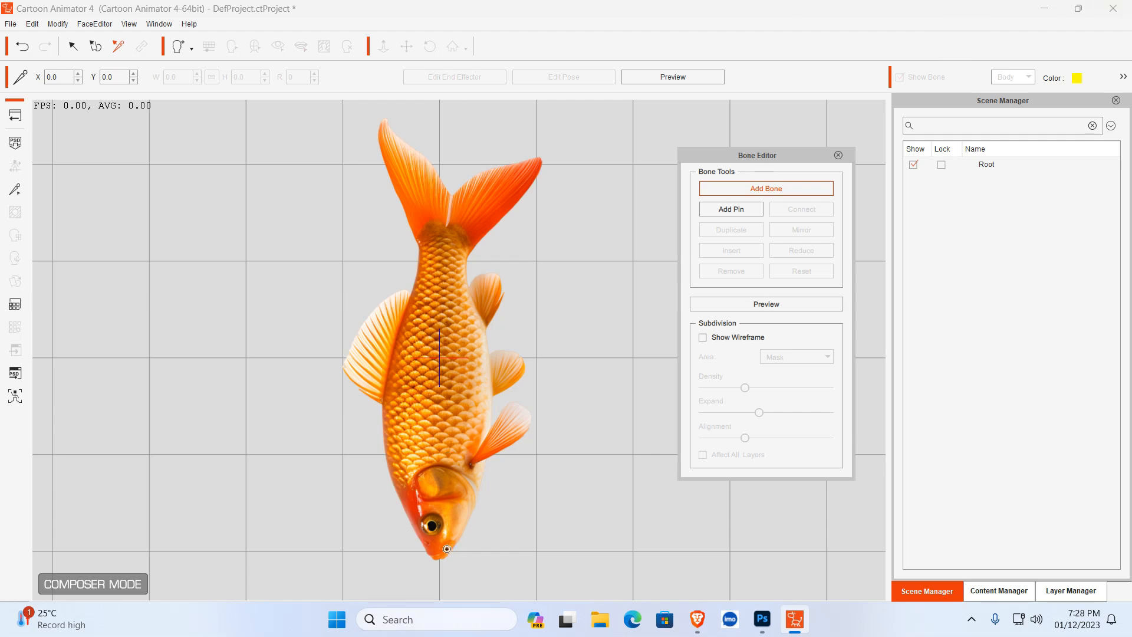
drag(439, 556, 440, 487)
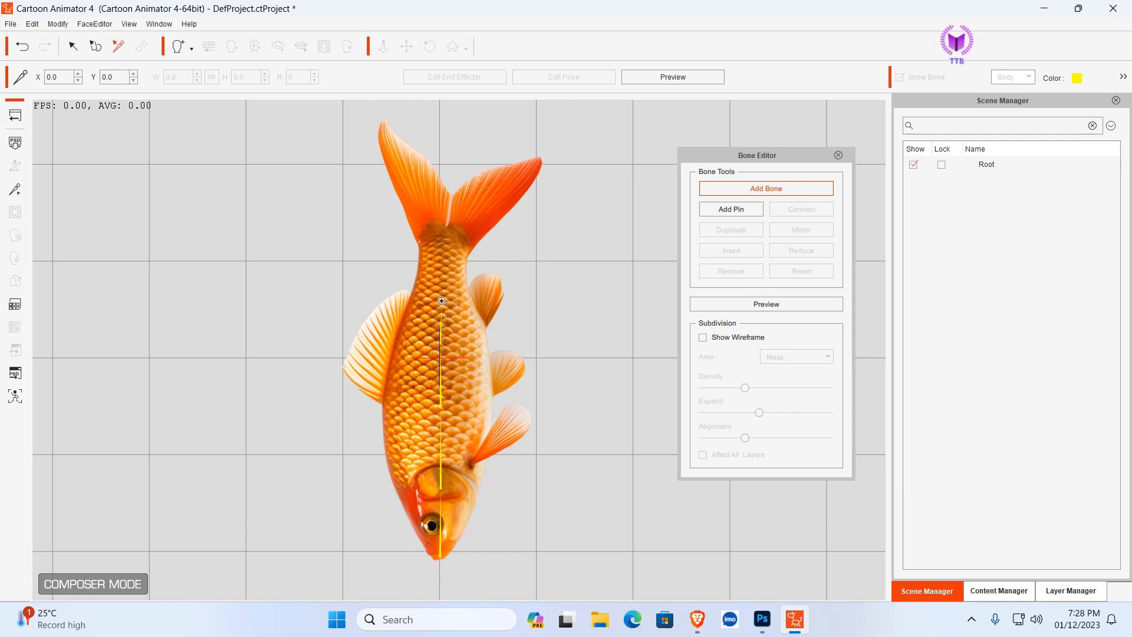
click(445, 221)
right_click(509, 230)
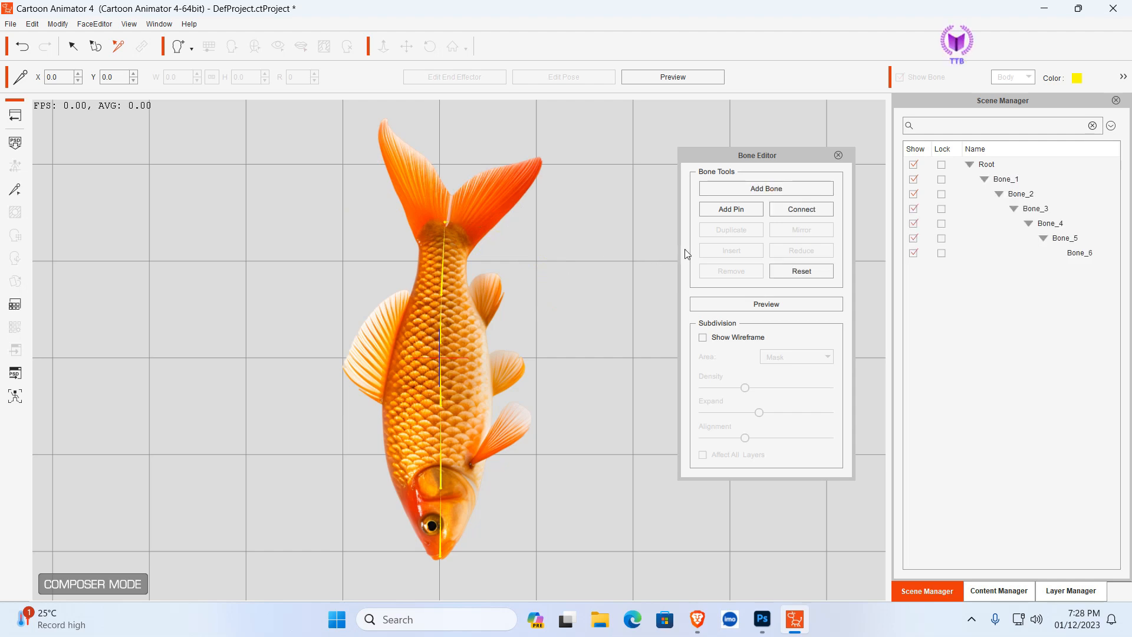
Test the rig in preview by rotating the mouth bone and the mid-body bone, and close the Bone Editor
click(767, 306)
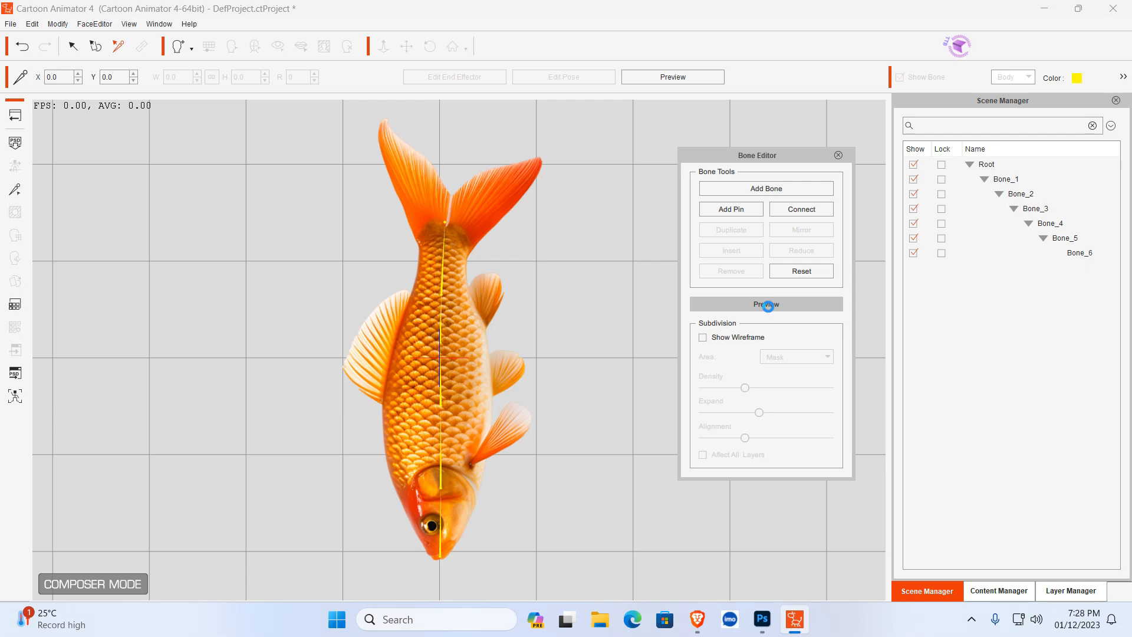
click(767, 305)
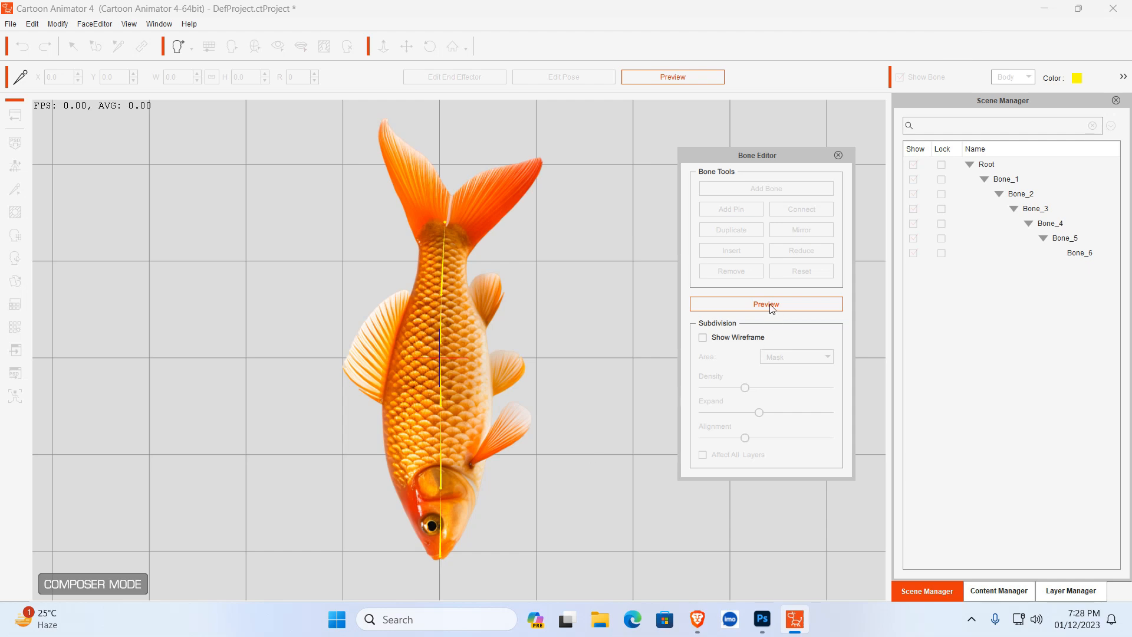
click(440, 557)
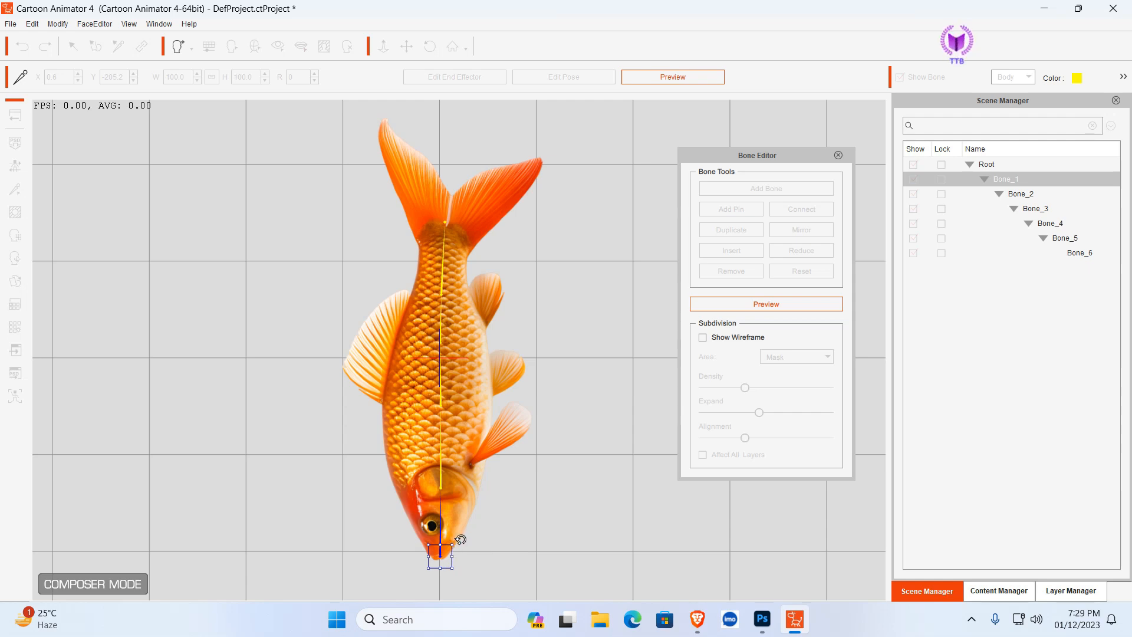
mouse_move(457, 540)
mouse_down()
mouse_move(437, 503)
mouse_move(445, 533)
mouse_move(460, 526)
mouse_up()
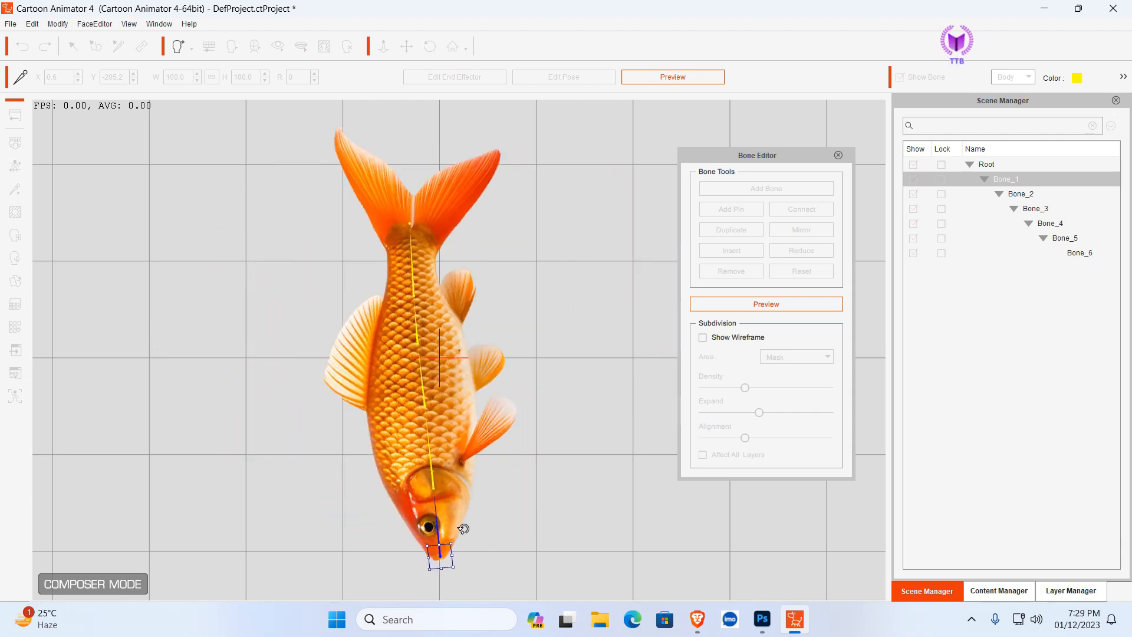
click(426, 411)
click(426, 406)
drag(442, 390, 482, 361)
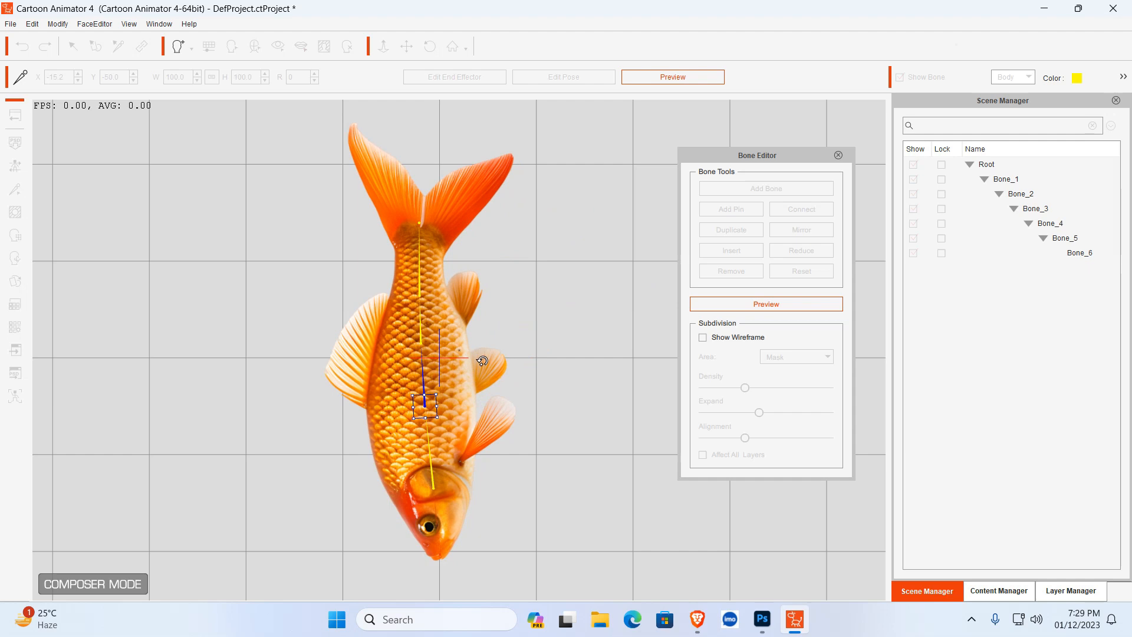
click(838, 154)
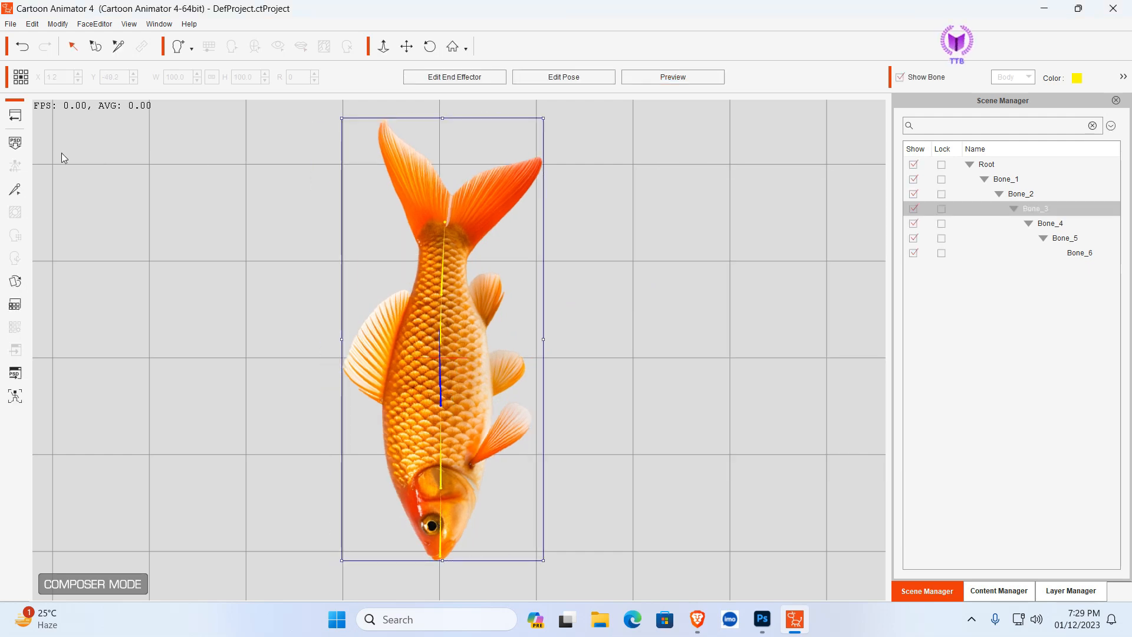
Return to the stage, scale the fish down to about 35.4, and place it at about X 199.2, Y 122.5
click(15, 115)
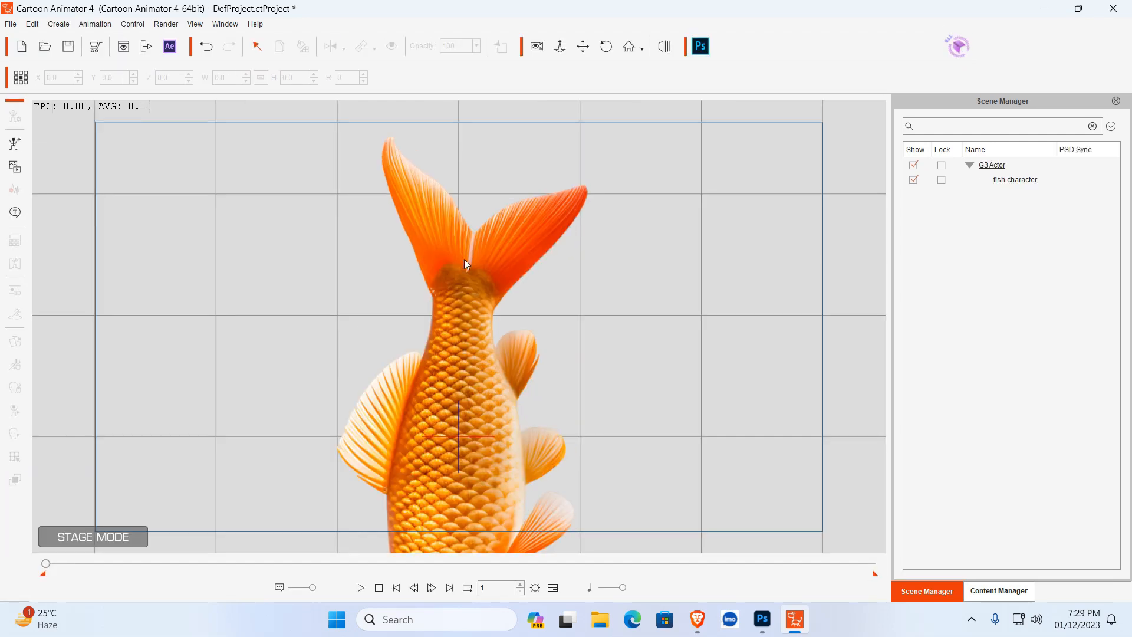
click(465, 264)
drag(335, 134, 415, 331)
drag(458, 373, 699, 224)
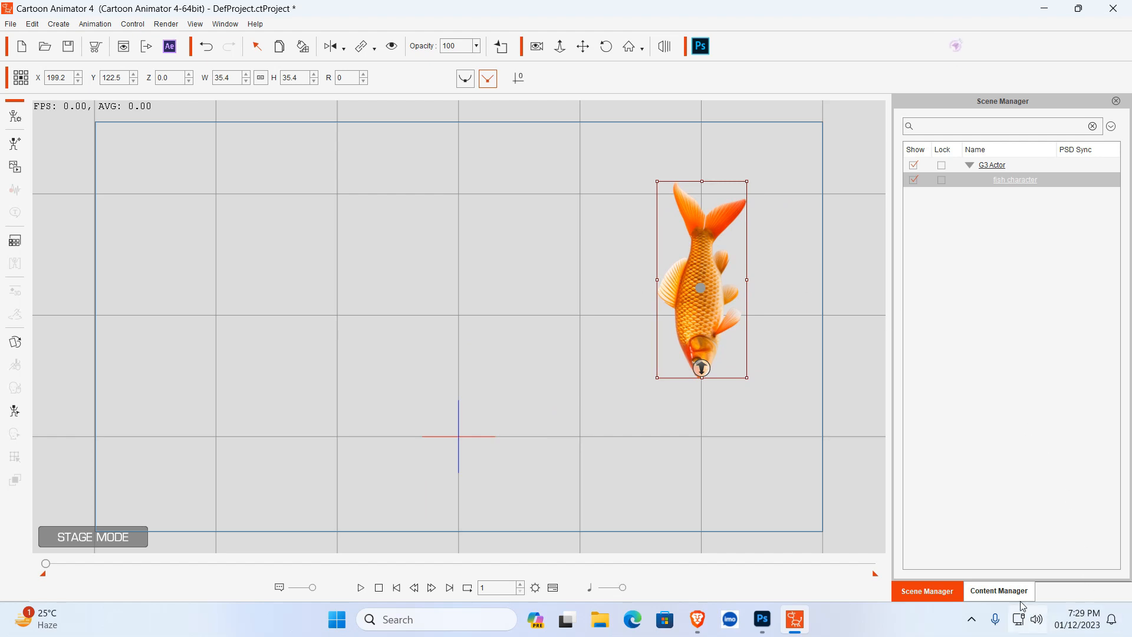
Apply the Fish Swim motion from the 3_G3 Spine Special animation templates to the fish, pausing the resulting playback
click(1001, 591)
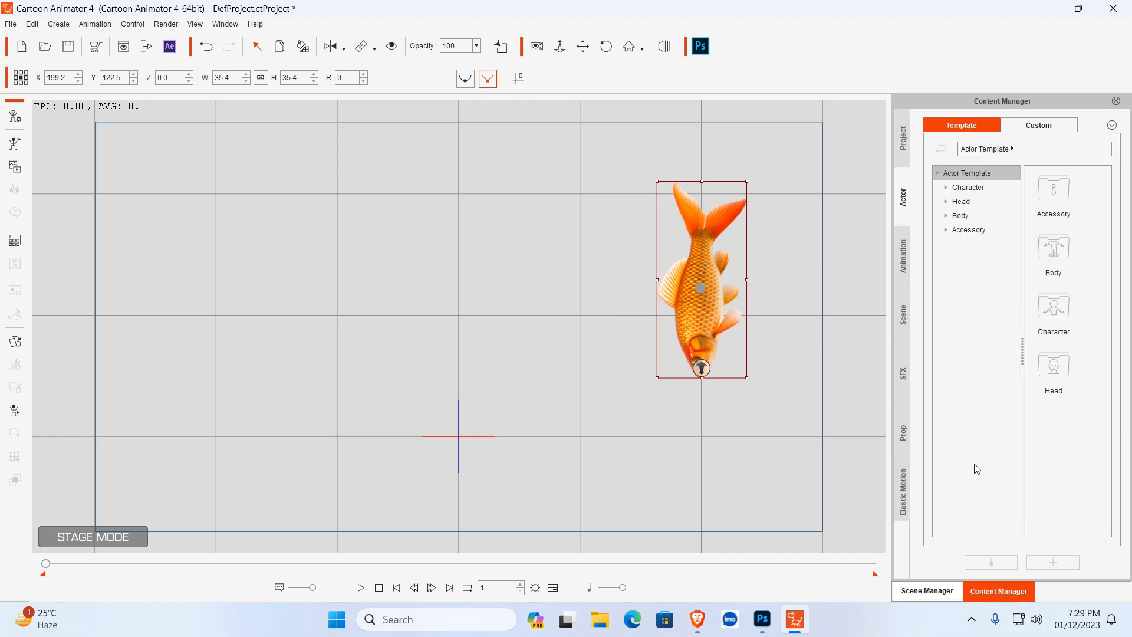
click(902, 260)
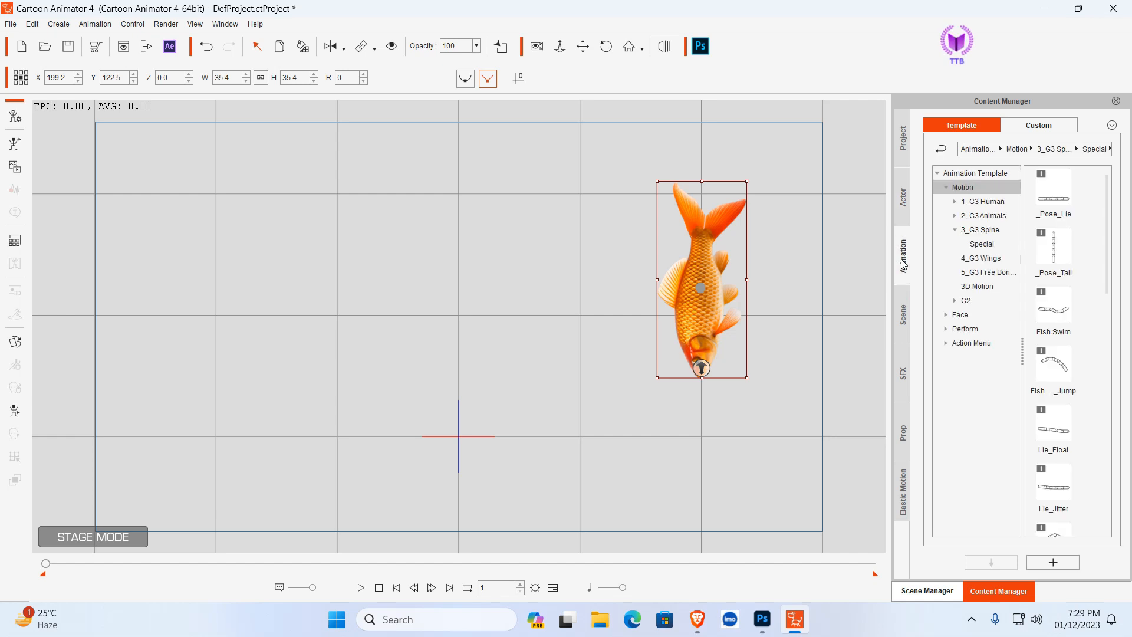
click(956, 230)
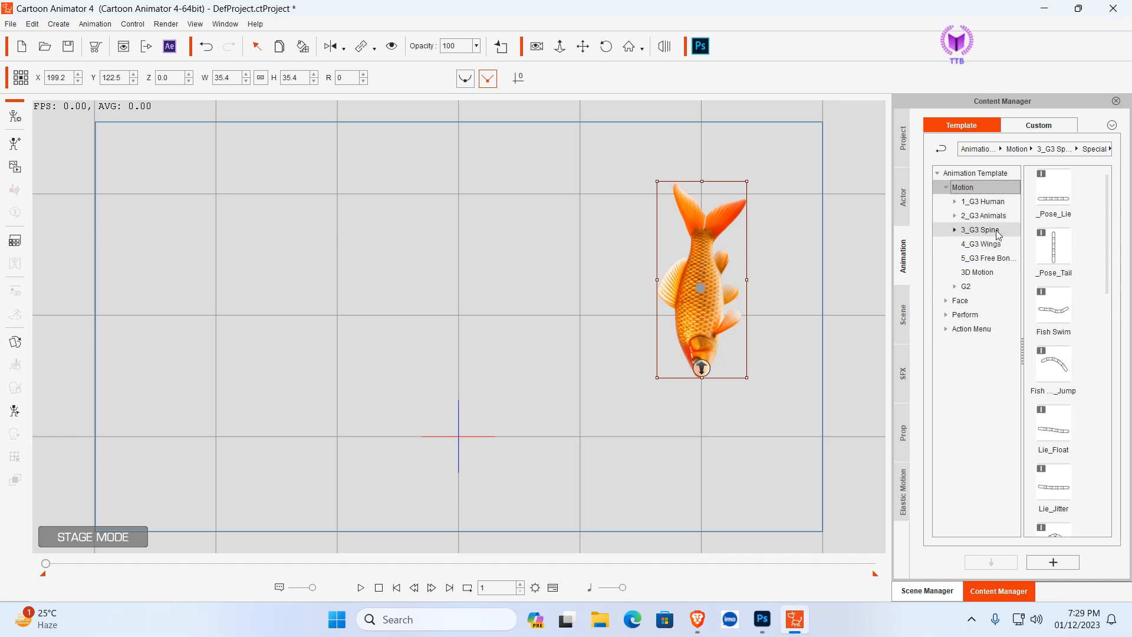
click(955, 229)
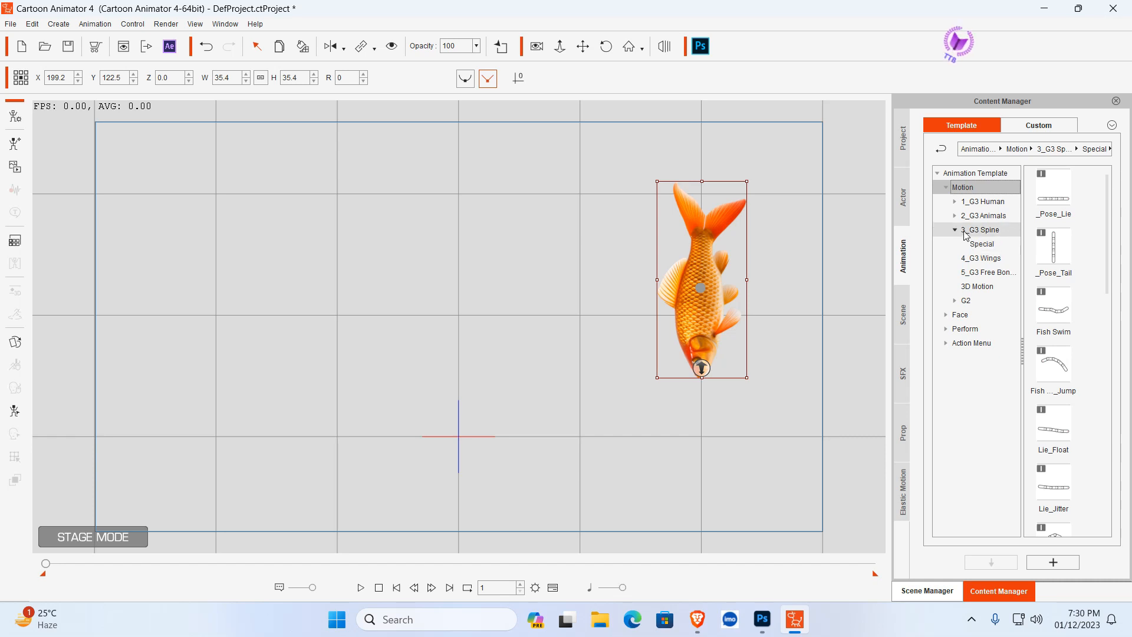
click(982, 246)
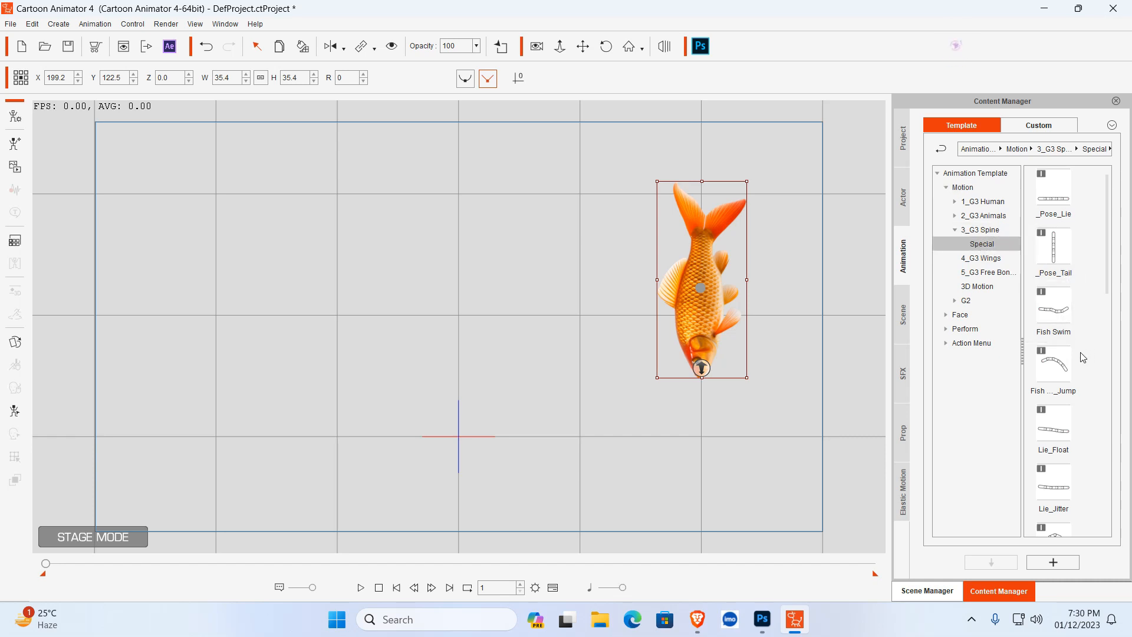
drag(1056, 337, 698, 236)
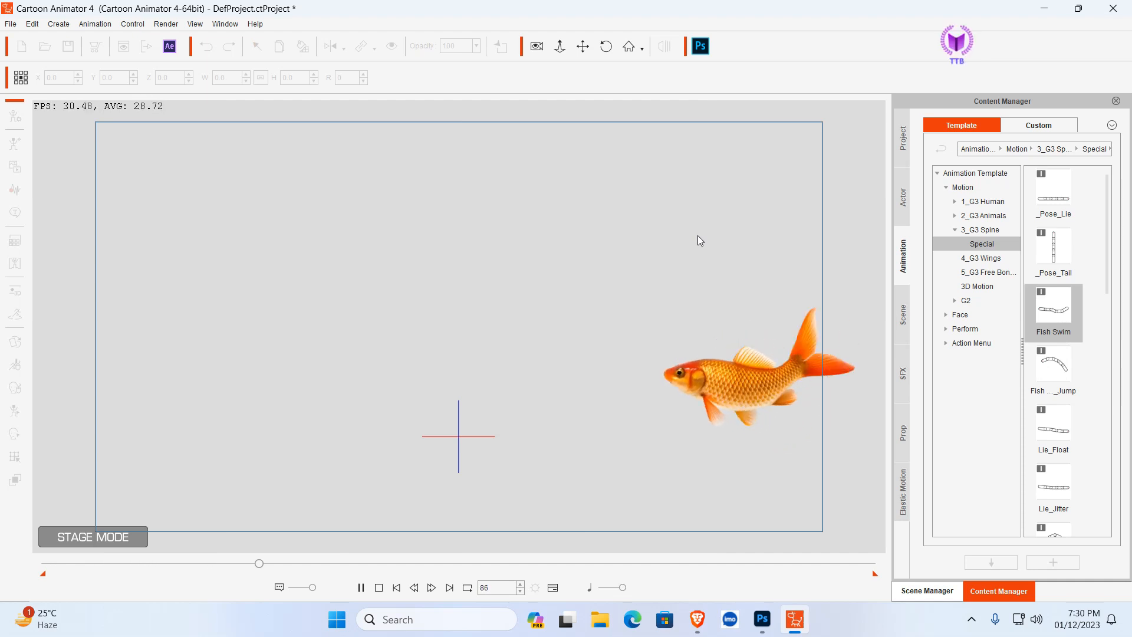
key(space)
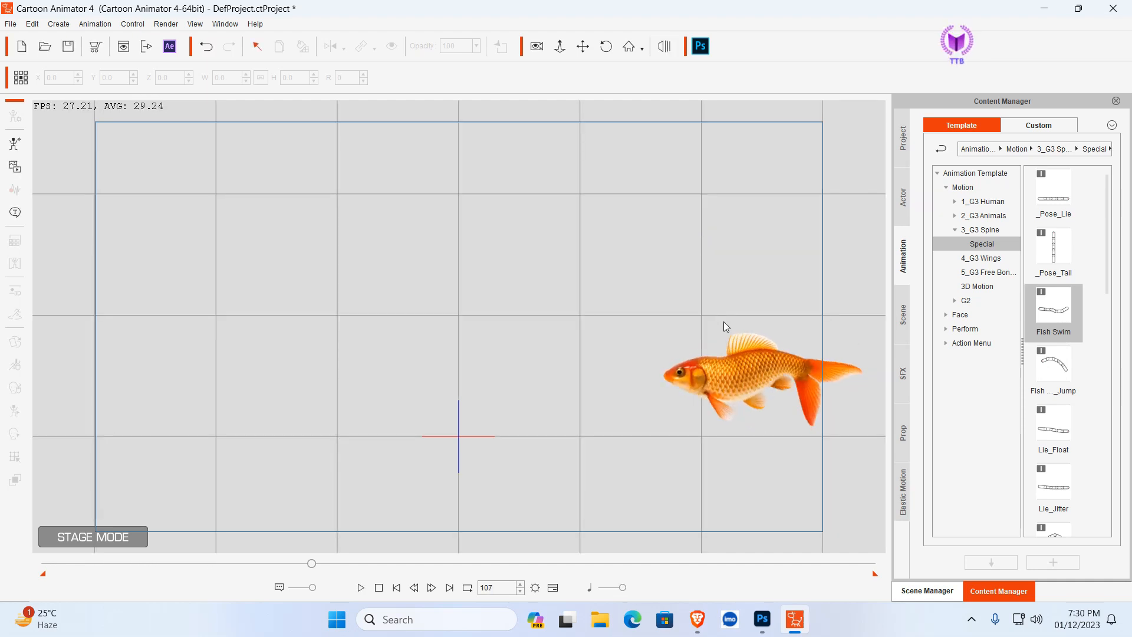
Move the fish fully inside the stage frame, to about X 161.8, Y 141.9
click(736, 365)
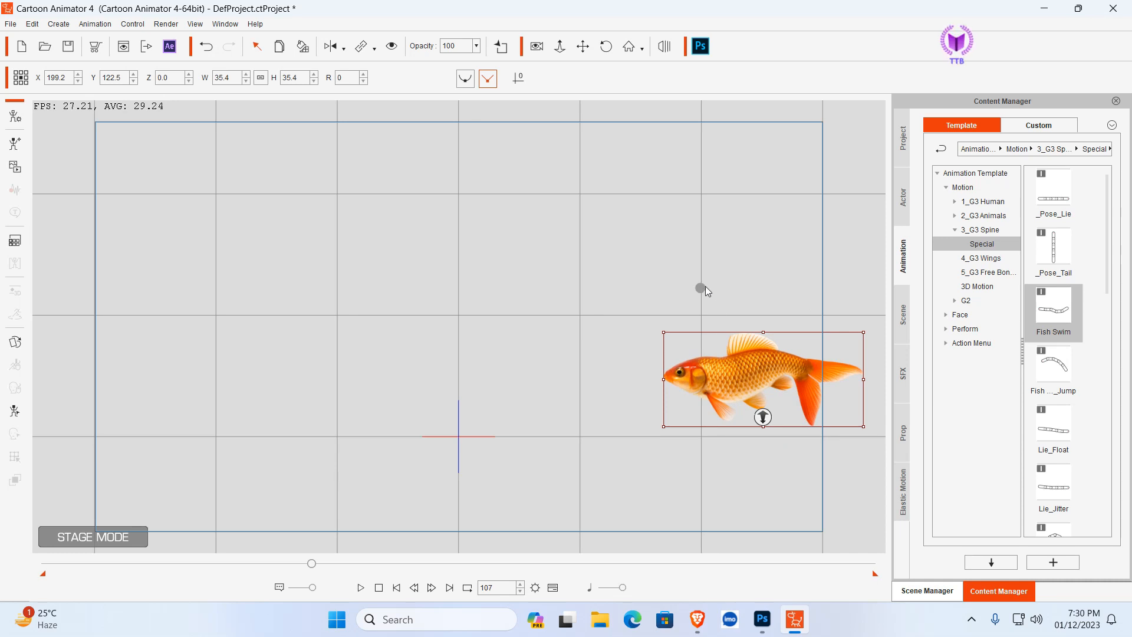
mouse_move(693, 283)
mouse_down()
mouse_move(711, 285)
mouse_move(685, 283)
mouse_up()
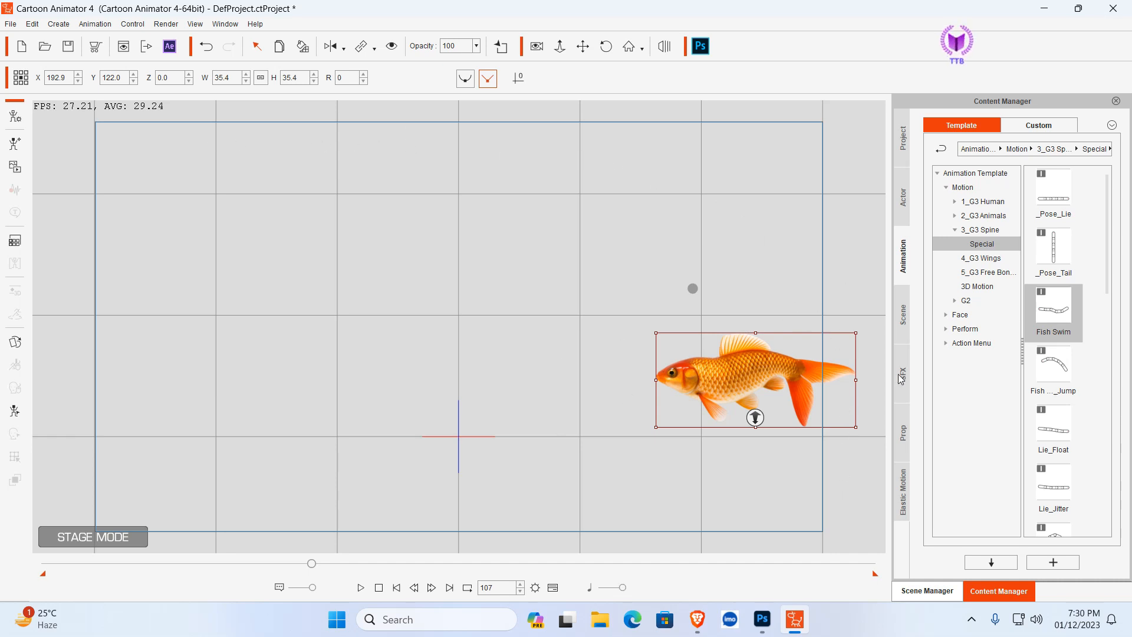
drag(687, 283, 650, 260)
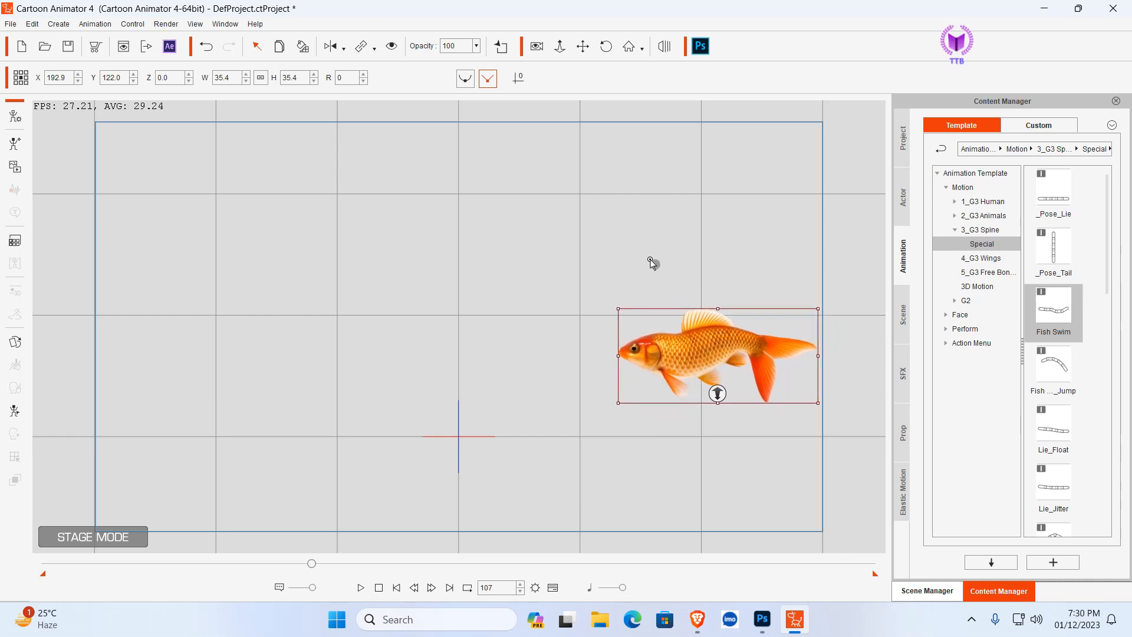
Play the swimming animation from frame 1 to review the fish's motion, and pause it
drag(312, 563, 45, 563)
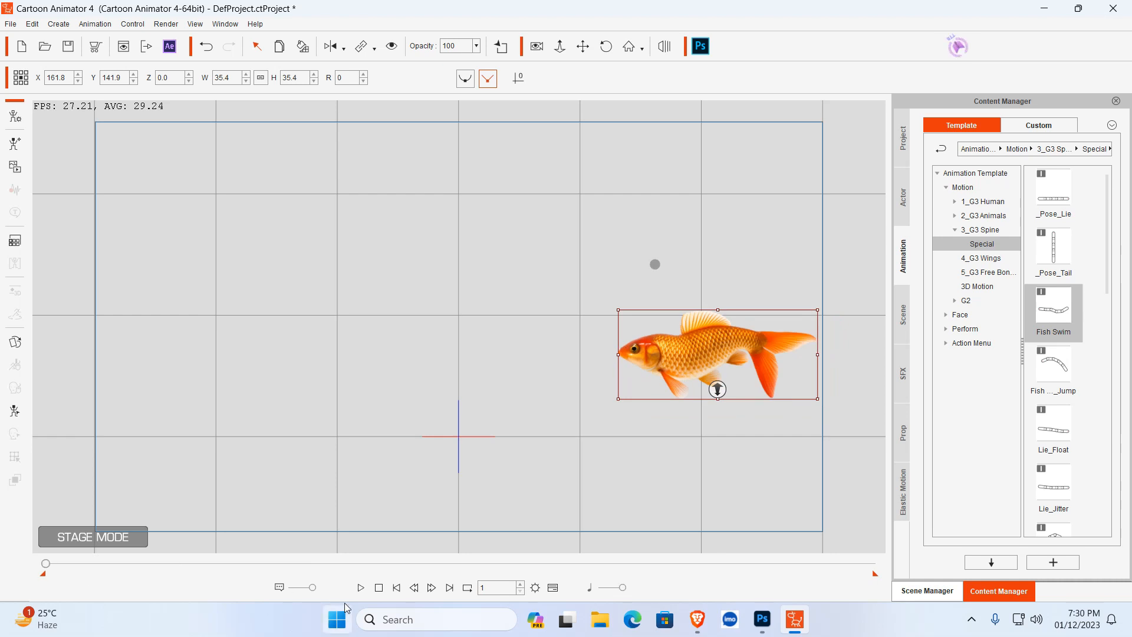
click(361, 588)
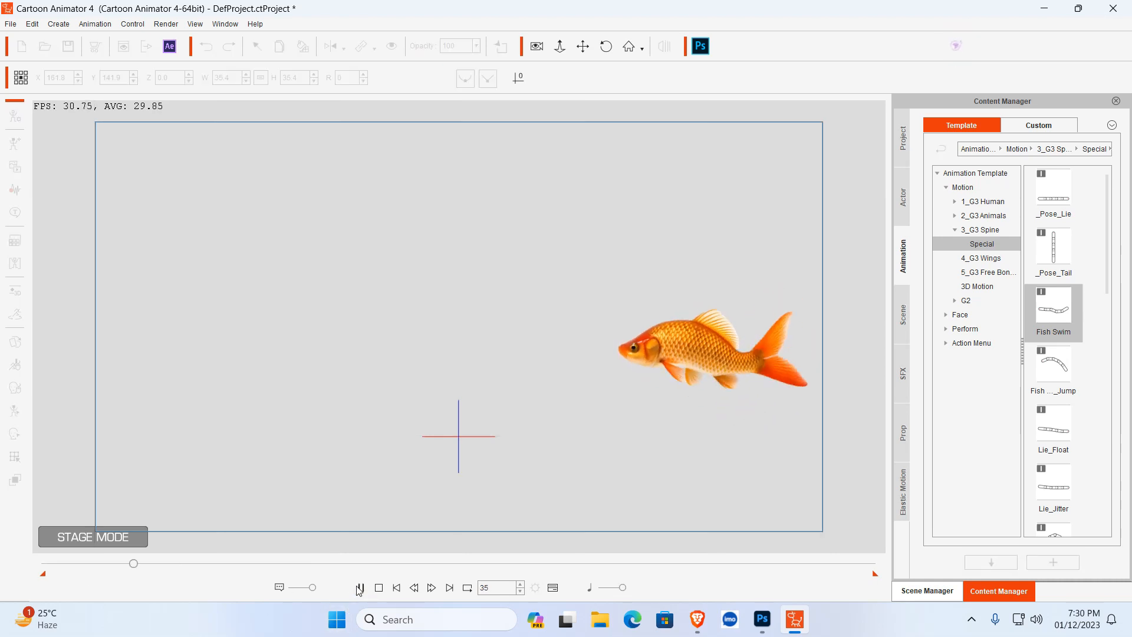
click(359, 590)
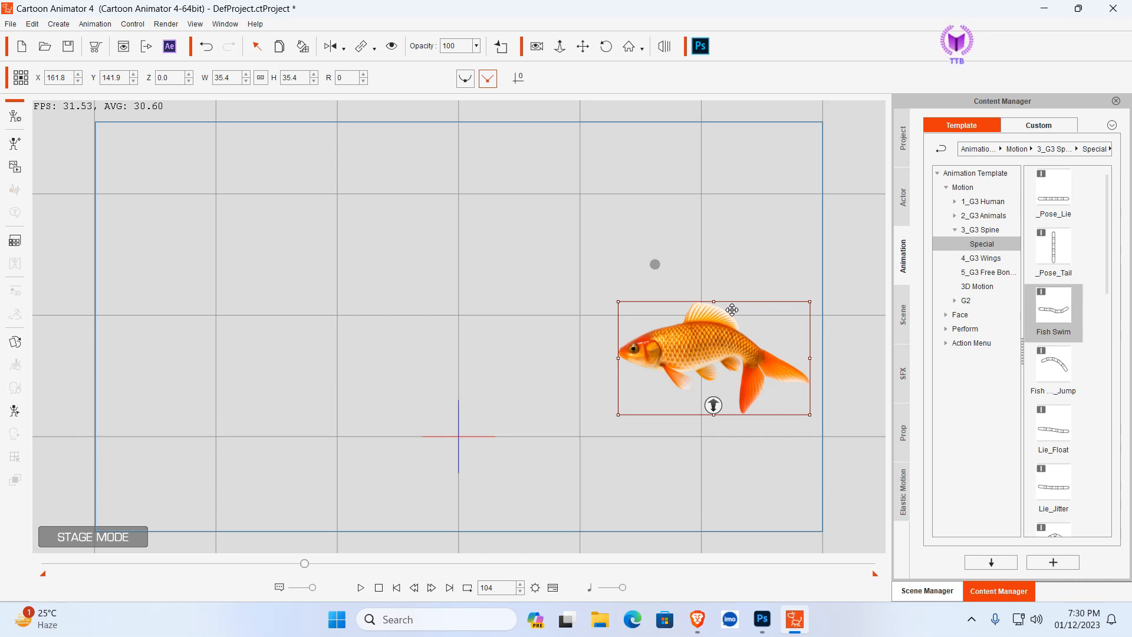
Import "Paradise with clear water.jpg" from the Desktop as a prop and move it to about X -46.6, Y 48.6
click(59, 24)
mouse_move(87, 66)
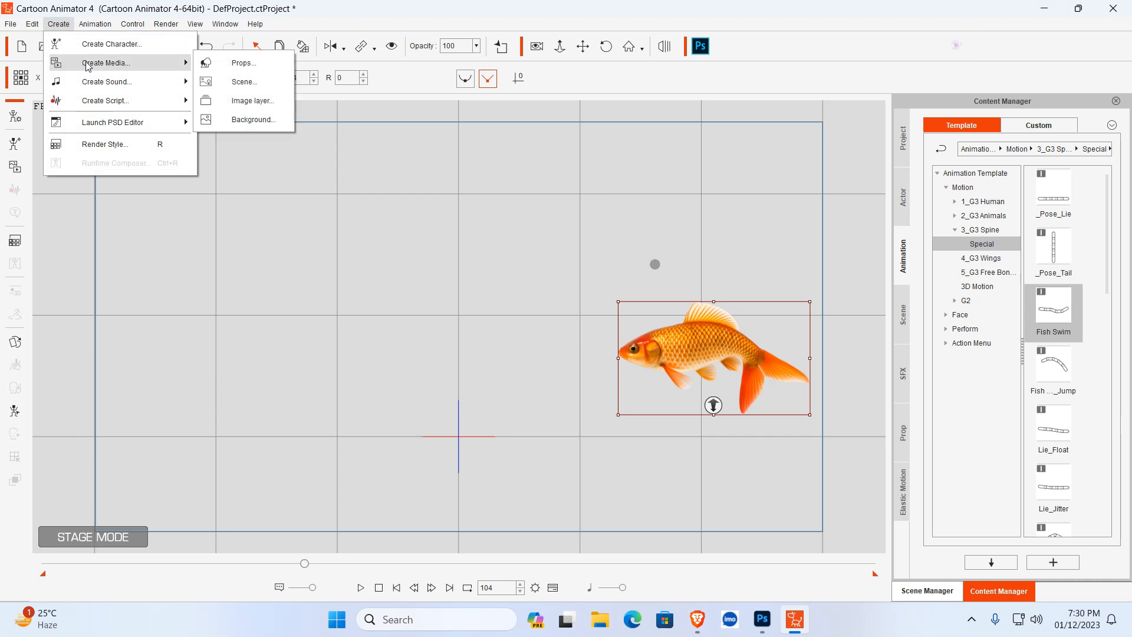
click(250, 69)
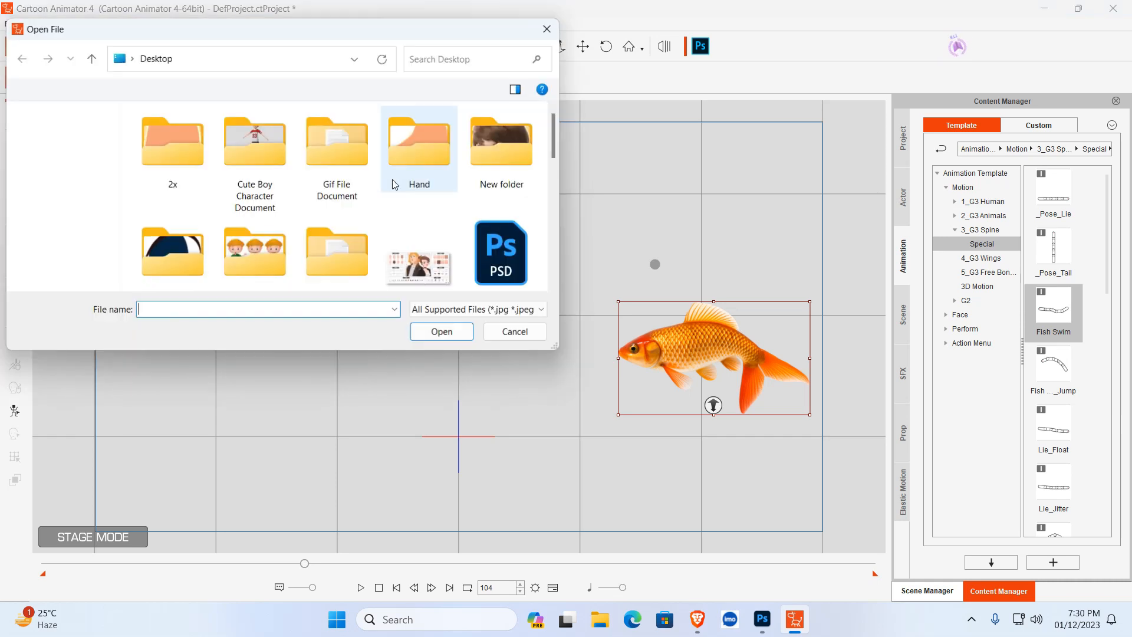
scroll(386, 183, down, 5)
scroll(382, 184, down, 3)
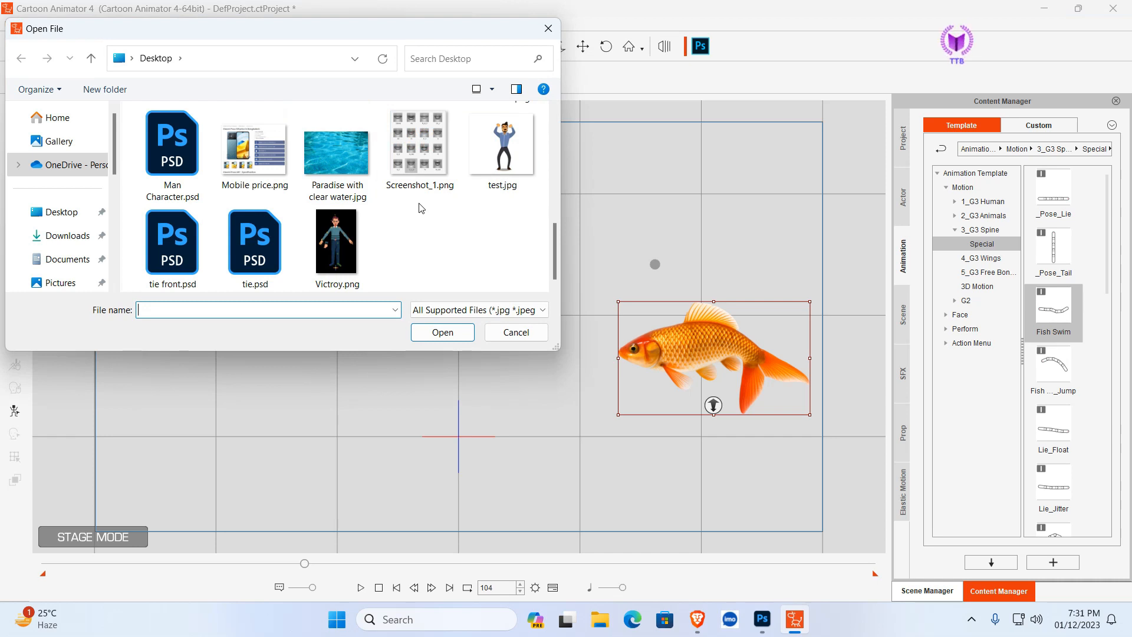
click(338, 176)
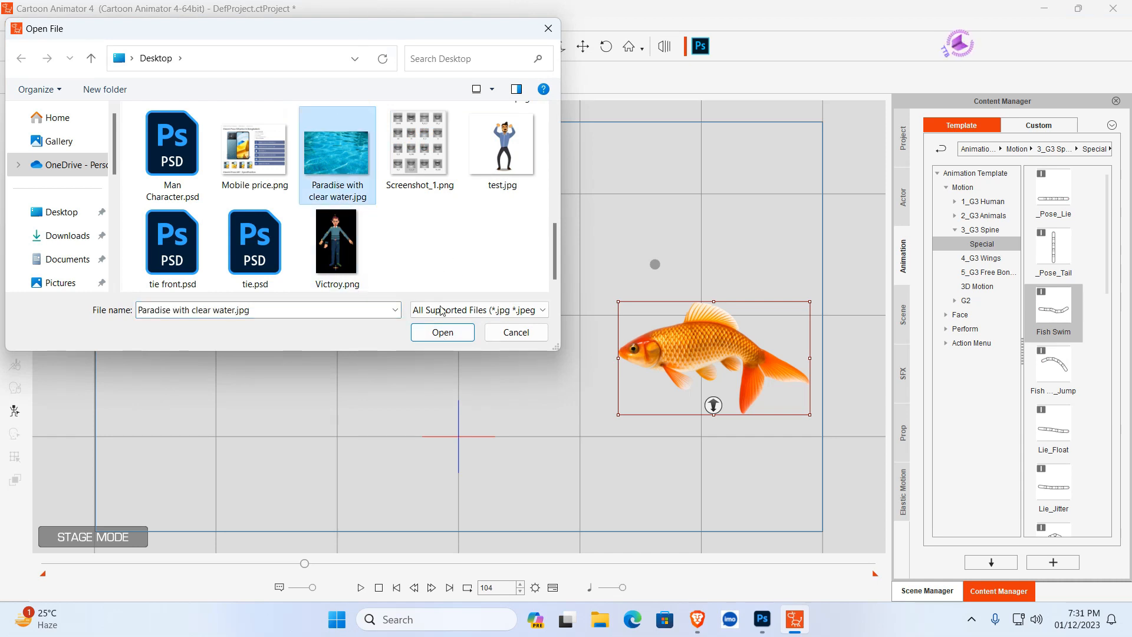
click(445, 335)
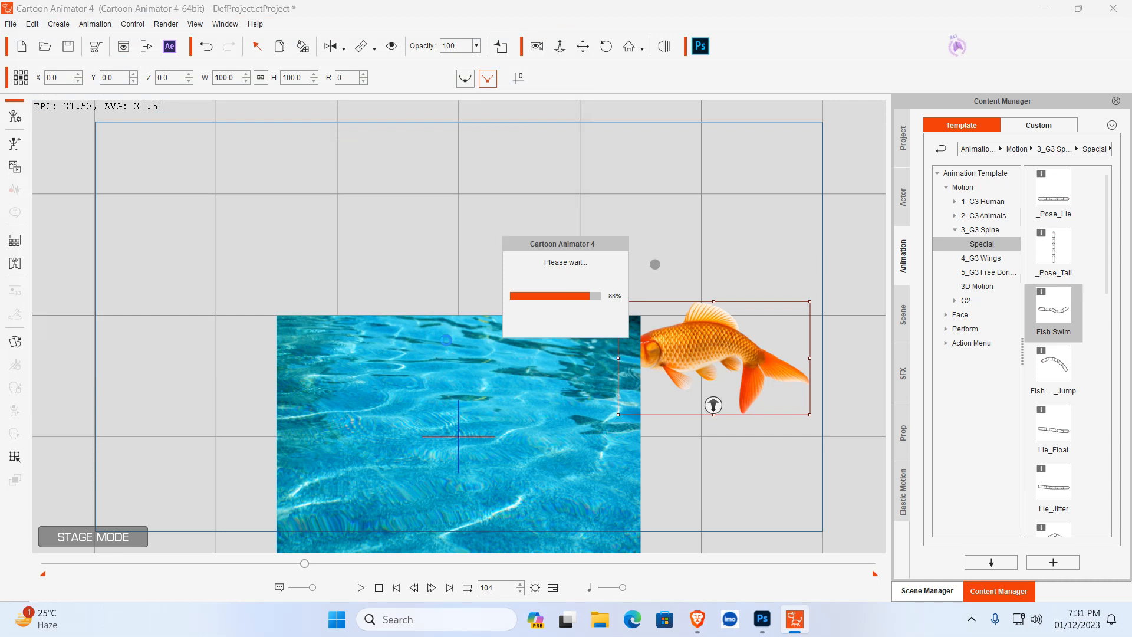
drag(446, 339, 395, 318)
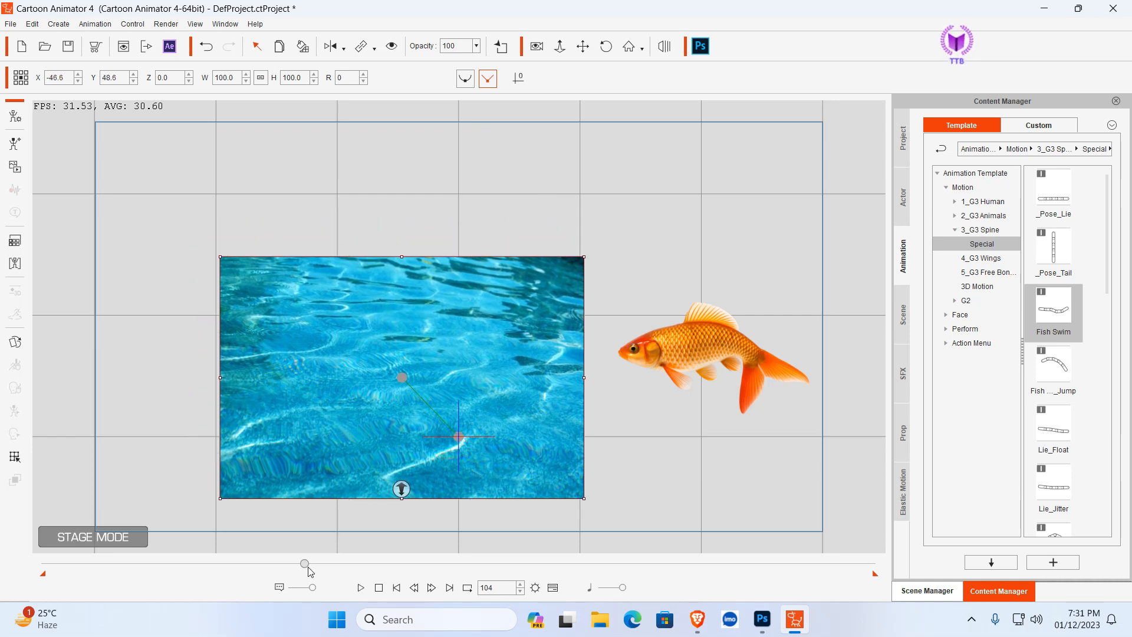